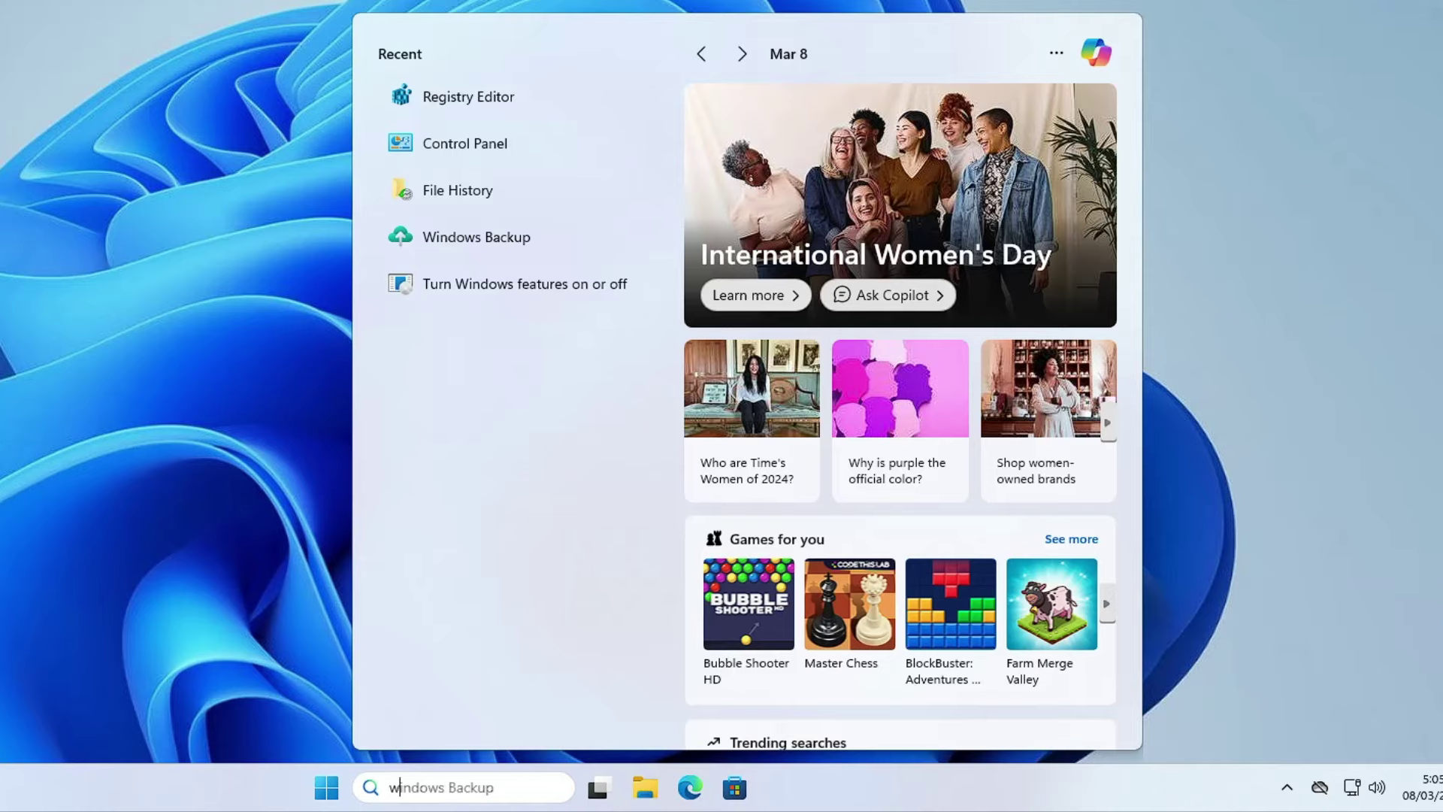
Step: Type 'windows bac' into the taskbar search to look for Windows Backup
type("c")
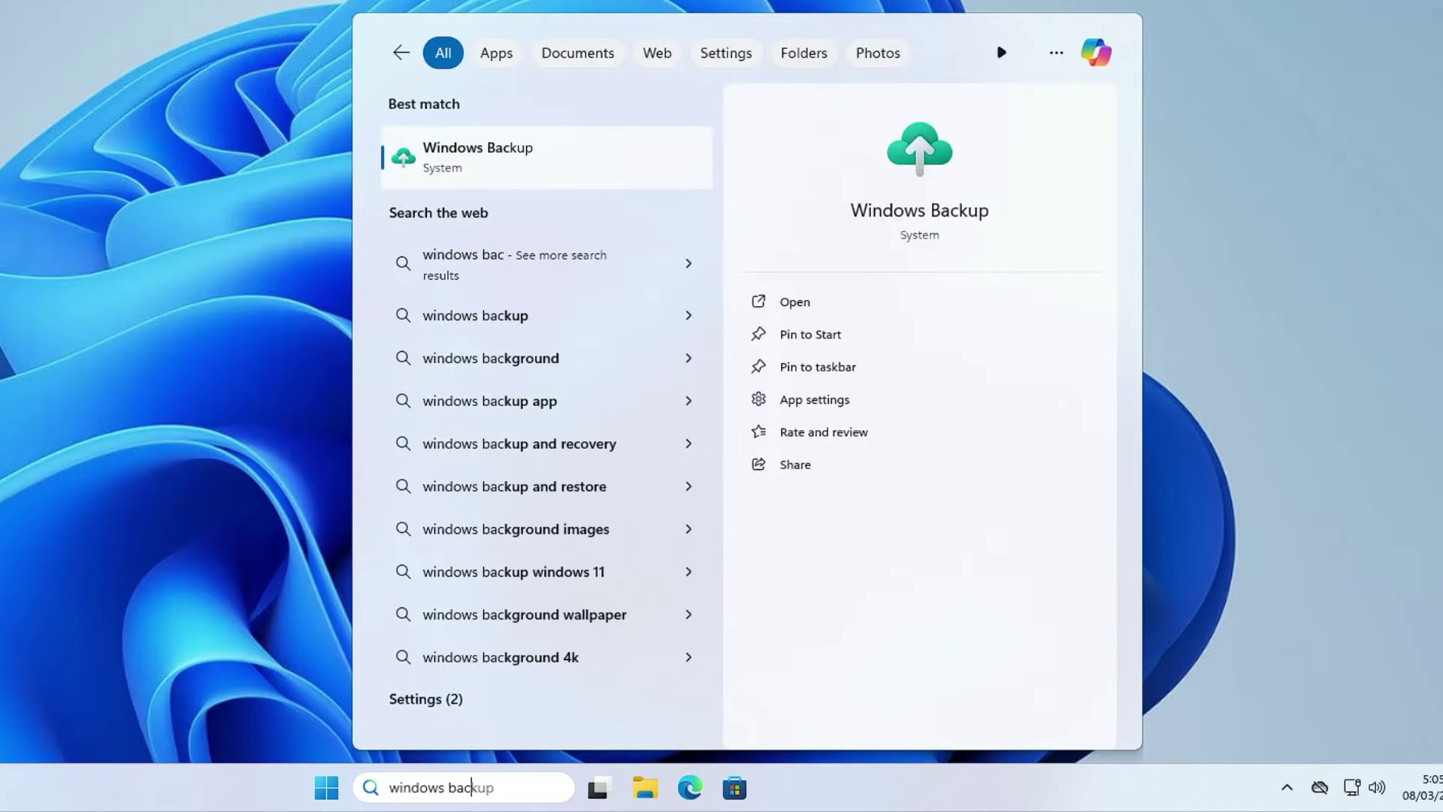
Step: Launch the Windows Backup best match and choose to back up this PC
left_click(502, 154)
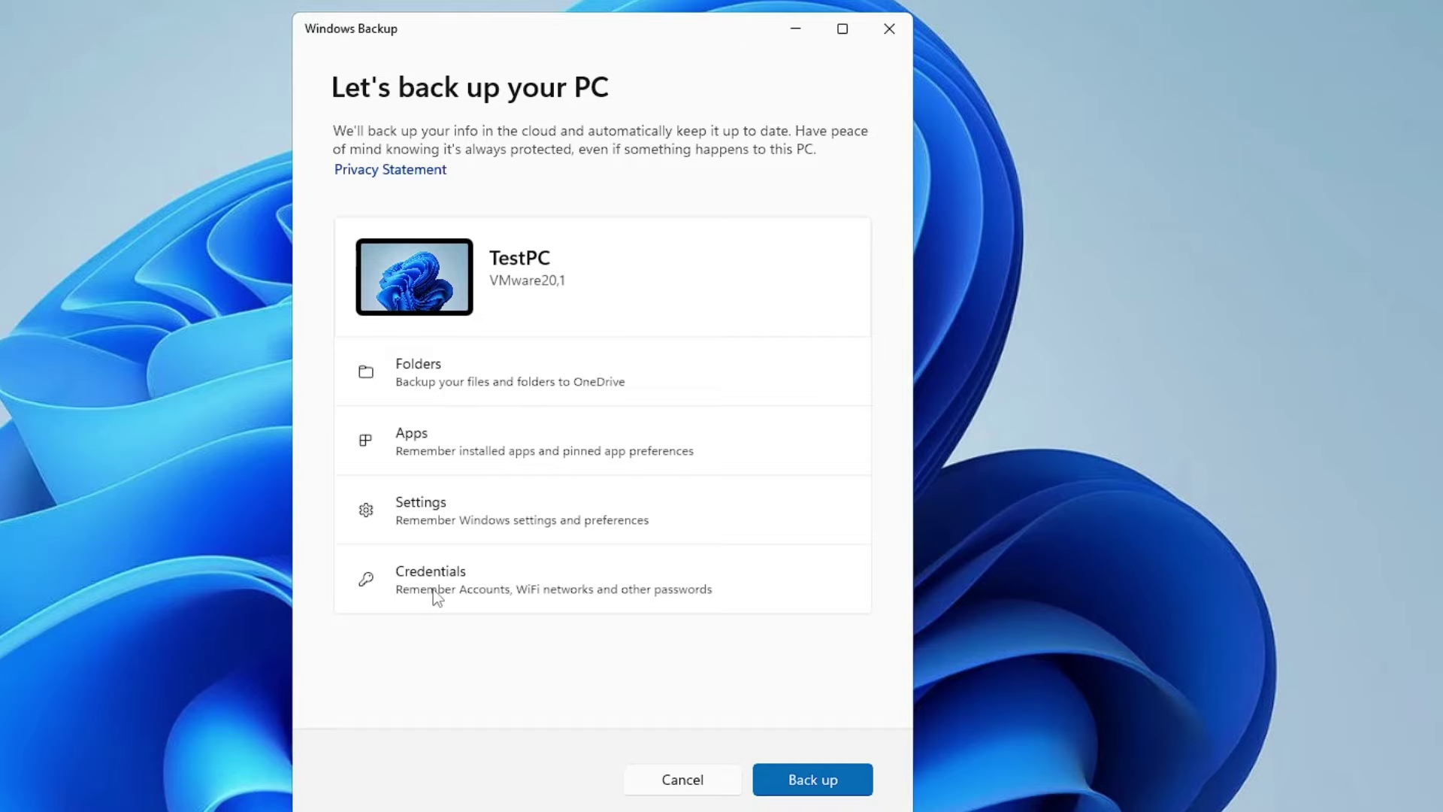
left_click(826, 781)
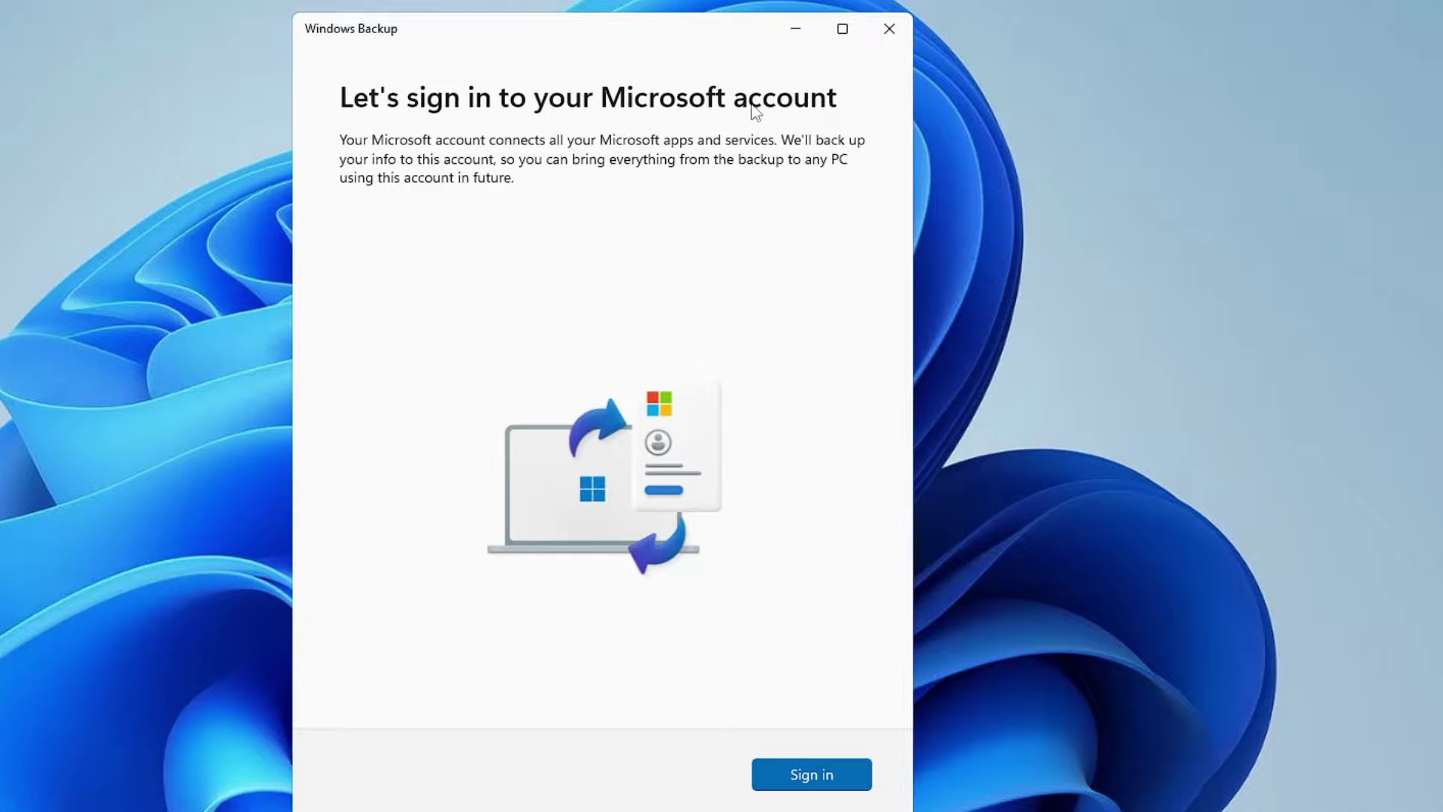
Step: Sign in with the Microsoft account e-mail and password so TestPC's cloud backup starts
left_click(823, 780)
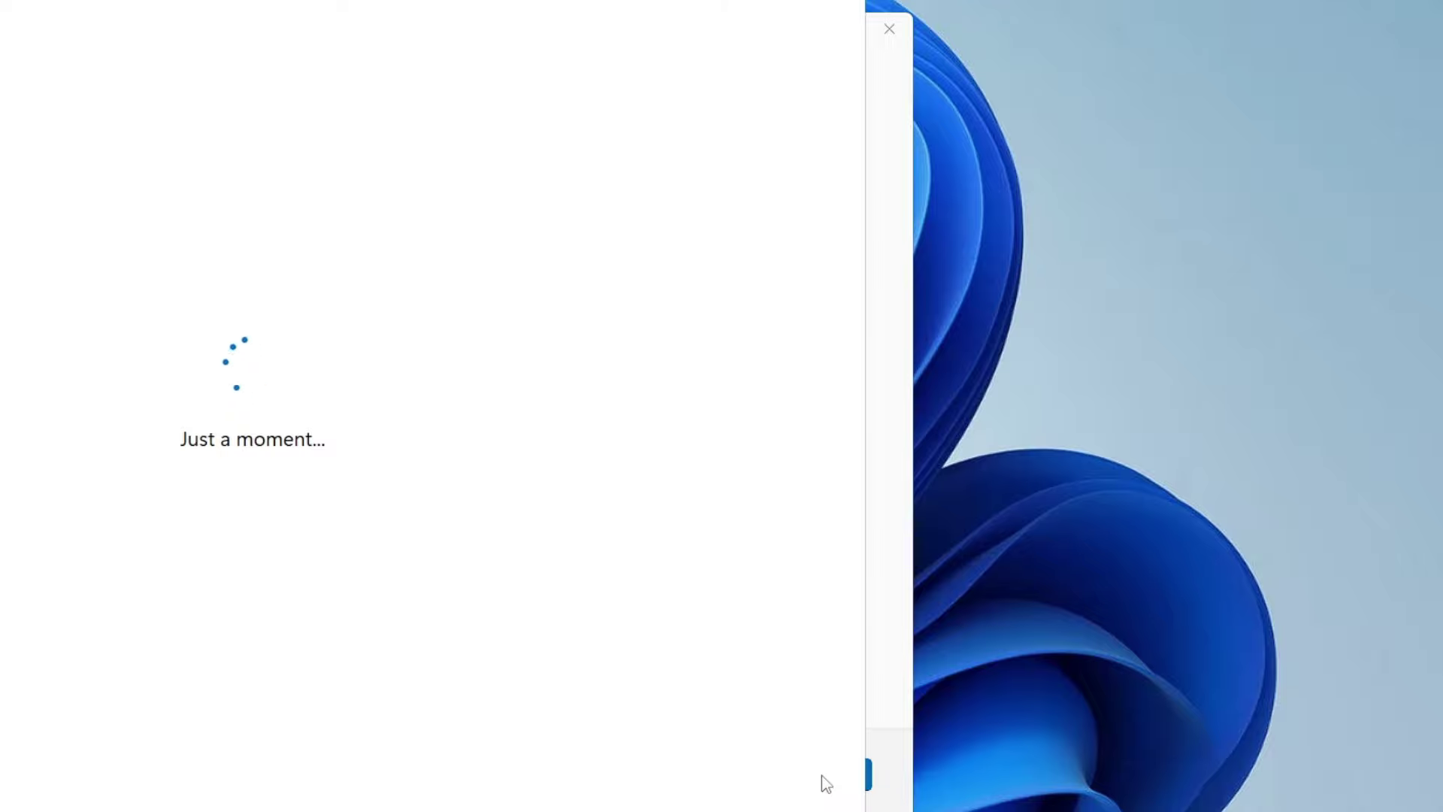
key("Return")
type("********")
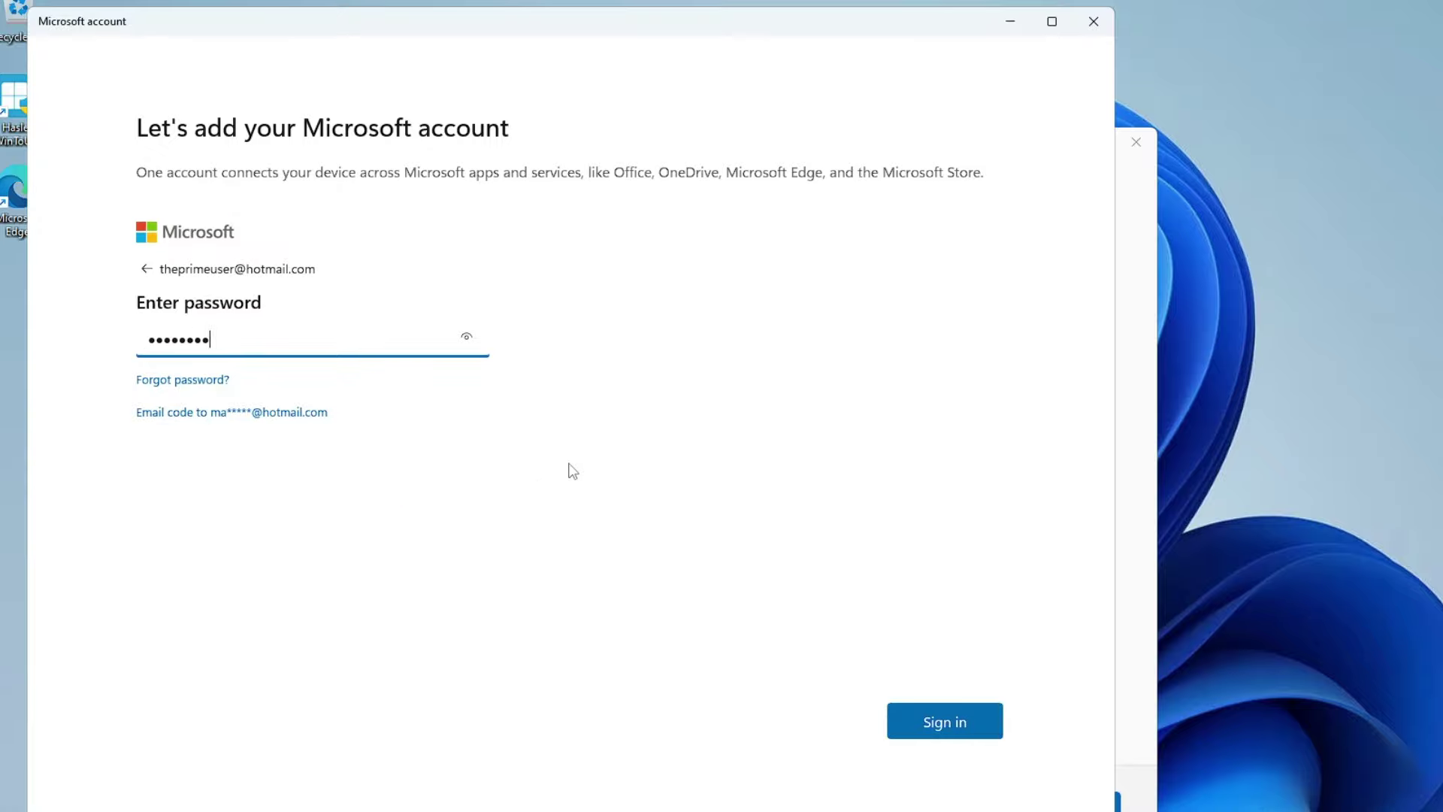
key("Return")
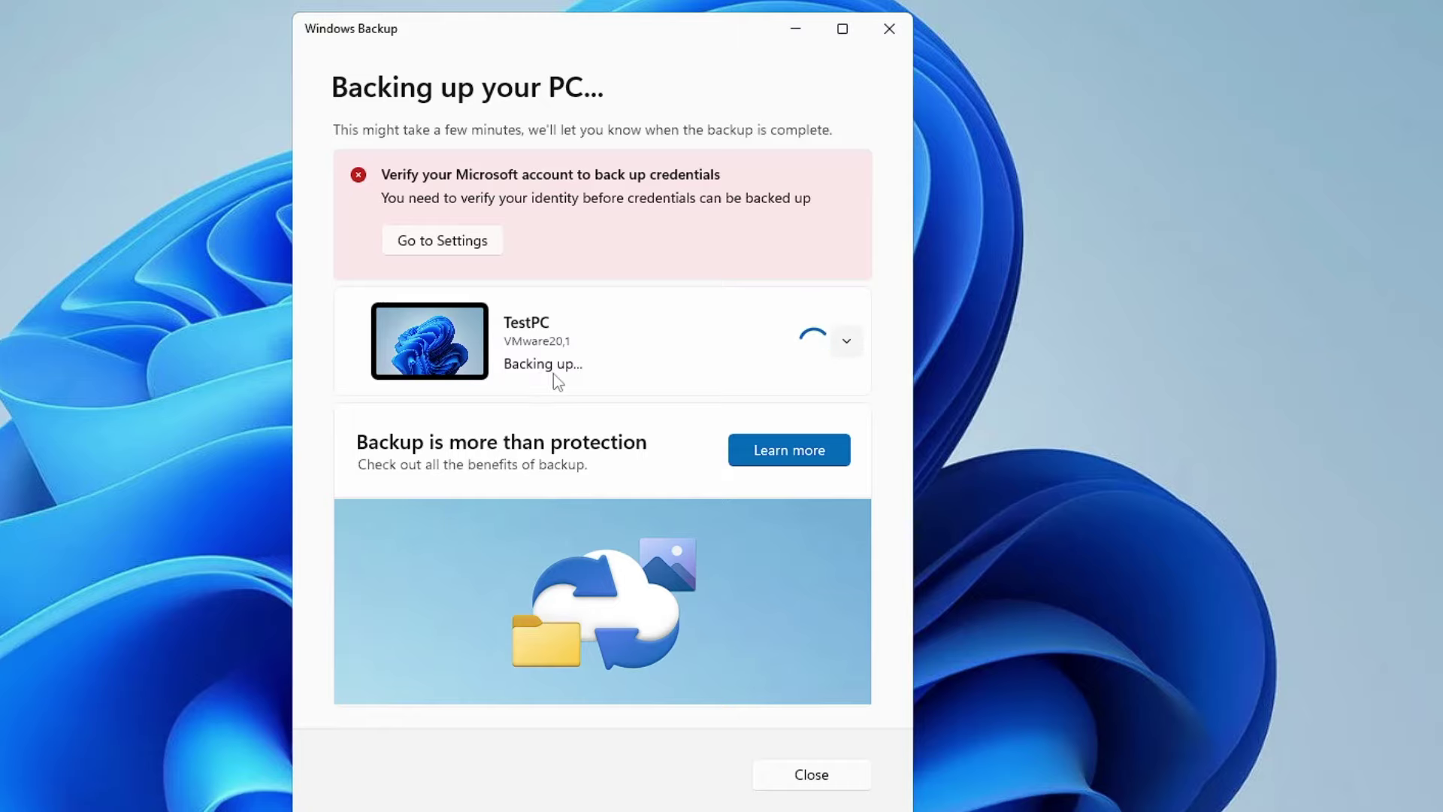
Step: Expand TestPC's folders, apps, settings and credentials backup status, then close Windows Backup
left_click(557, 382)
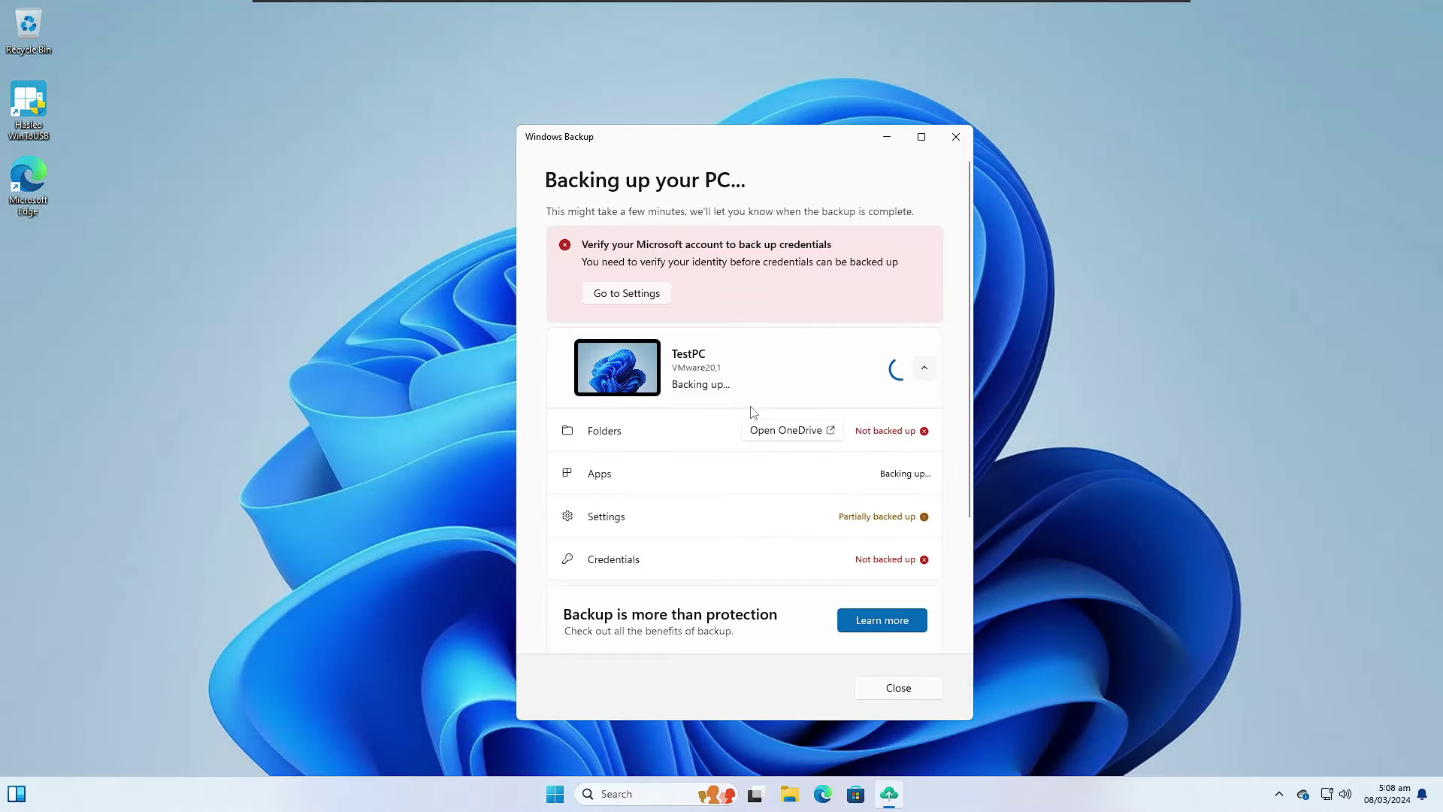
left_click(955, 138)
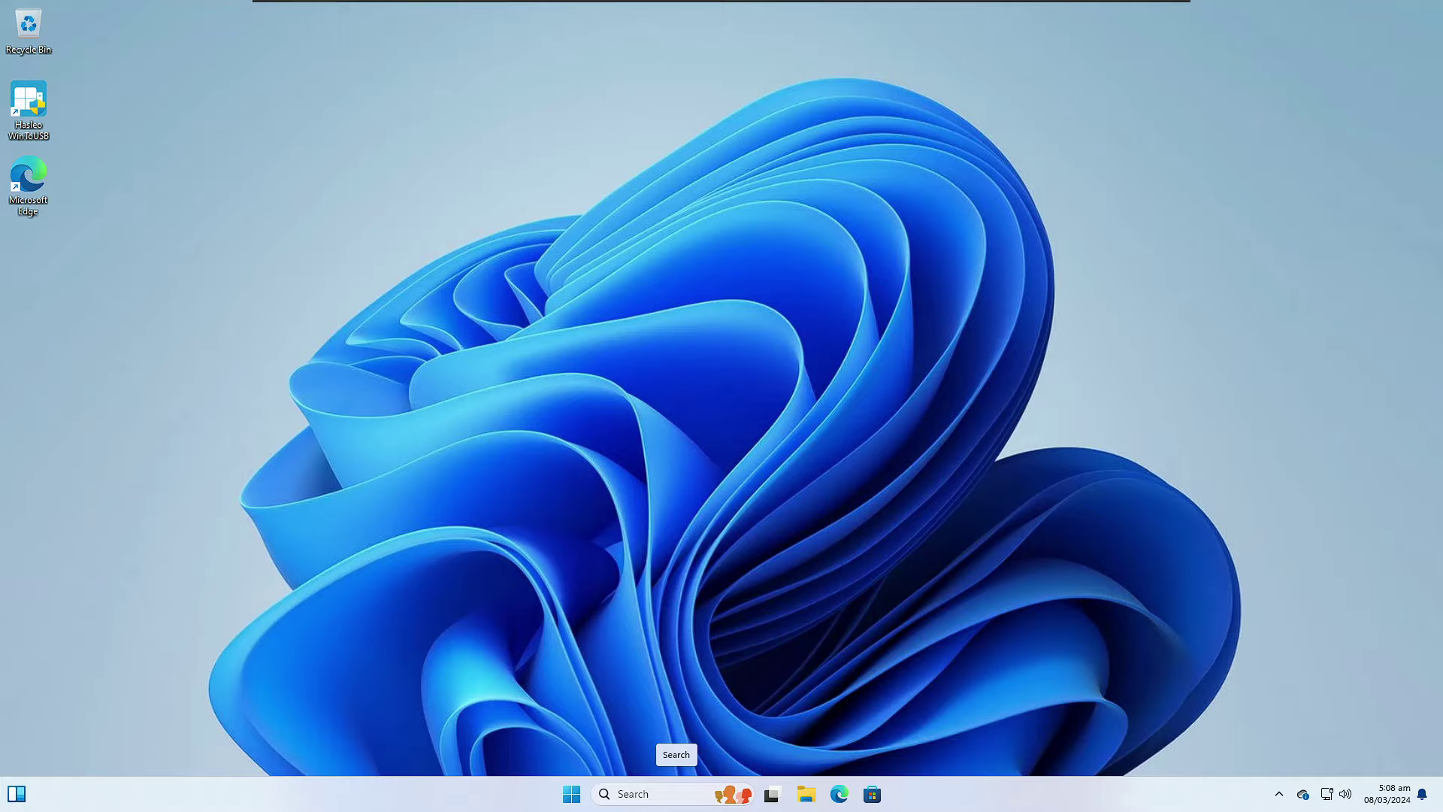
Step: Open Control Panel via a 'control' search and, in Category view, go to Backup and Restore (Windows 7)
left_click(661, 793)
type("co")
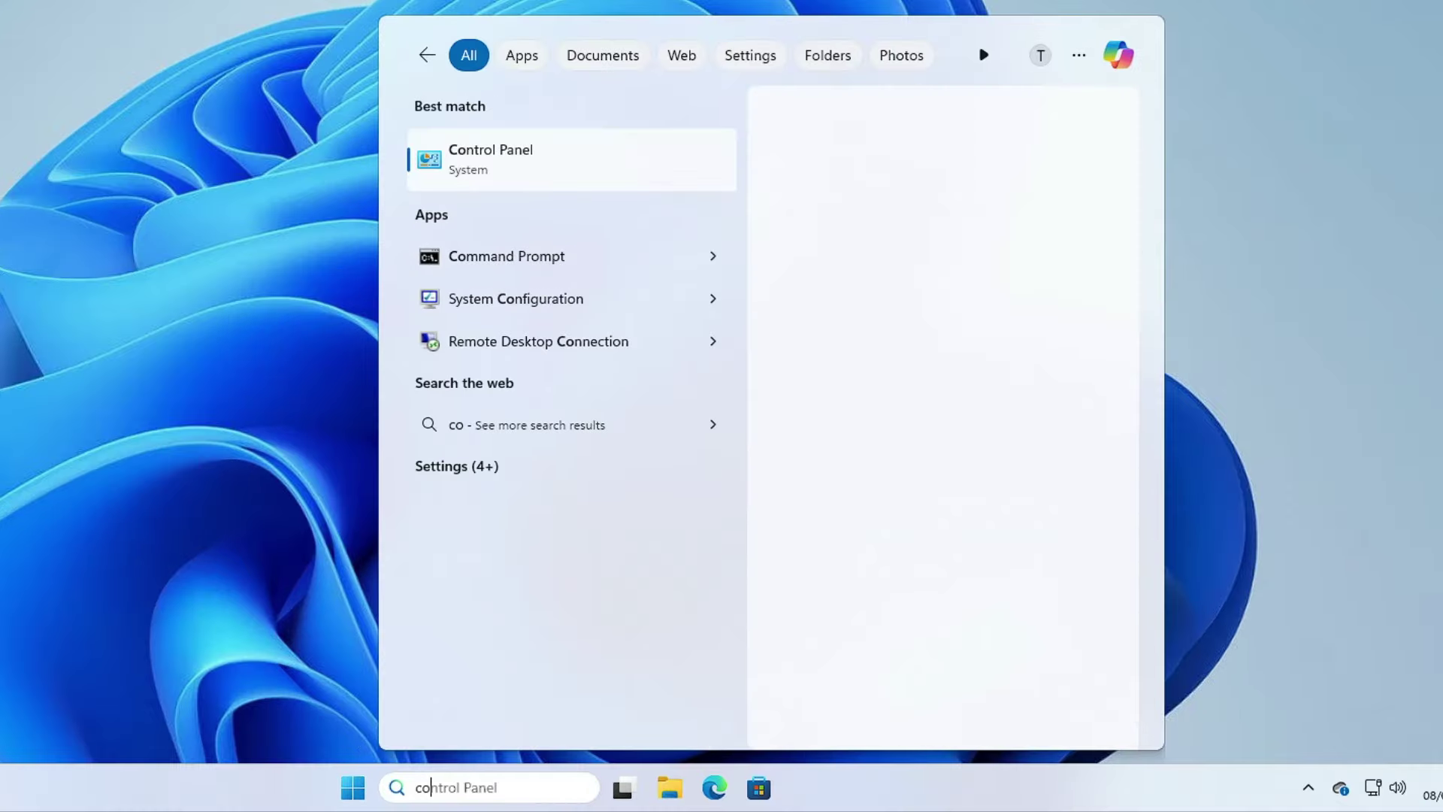
type("ntrol")
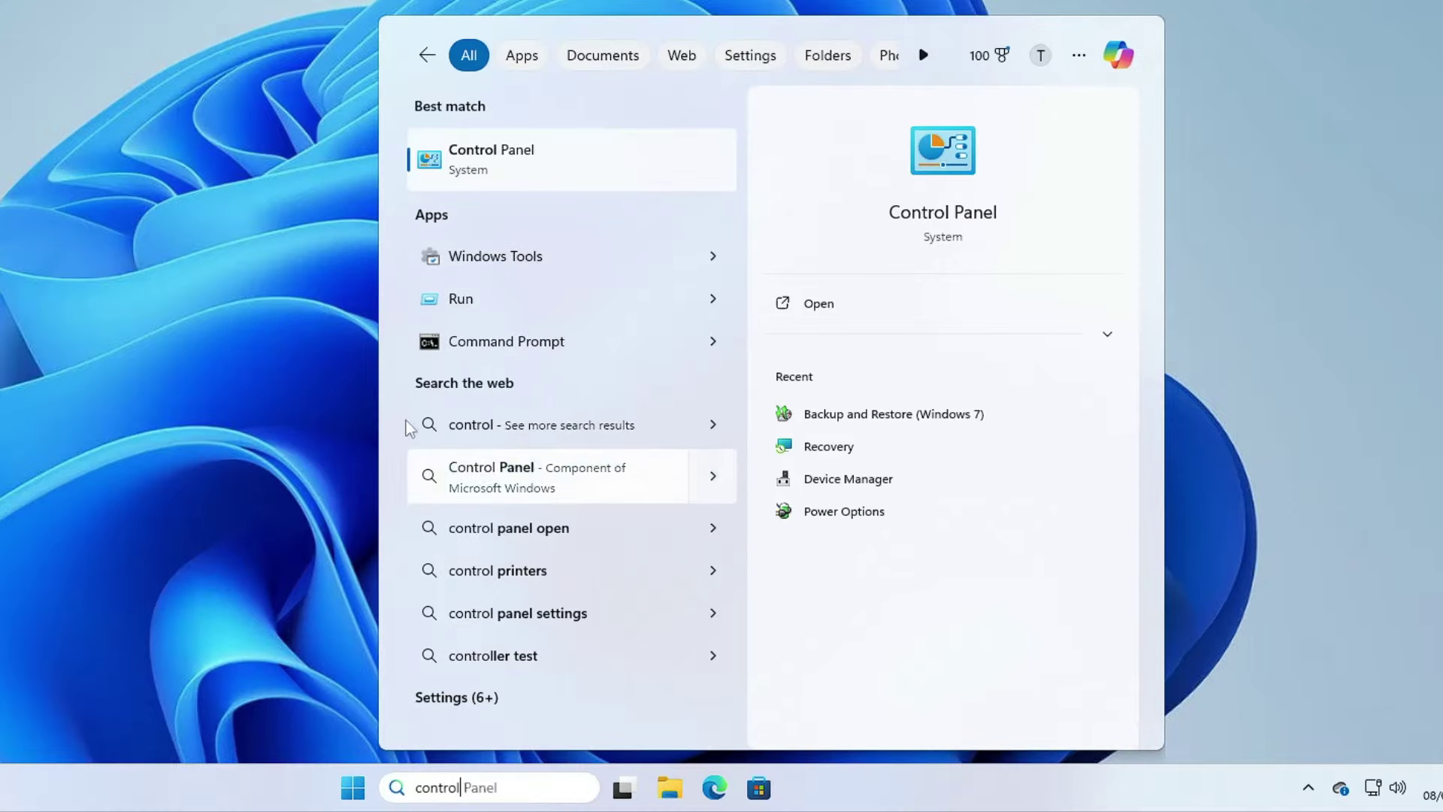
left_click(508, 150)
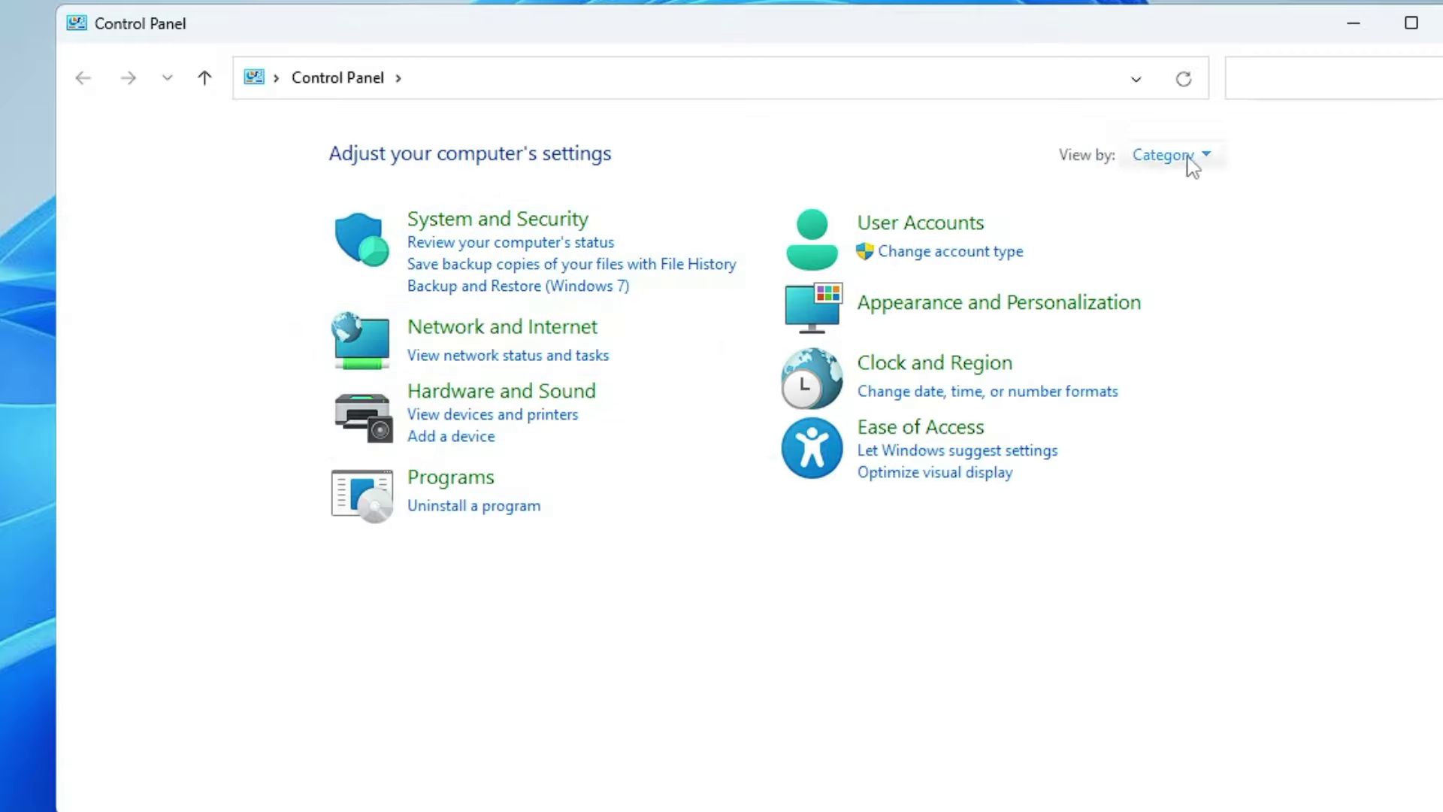
left_click(1219, 158)
left_click(1200, 191)
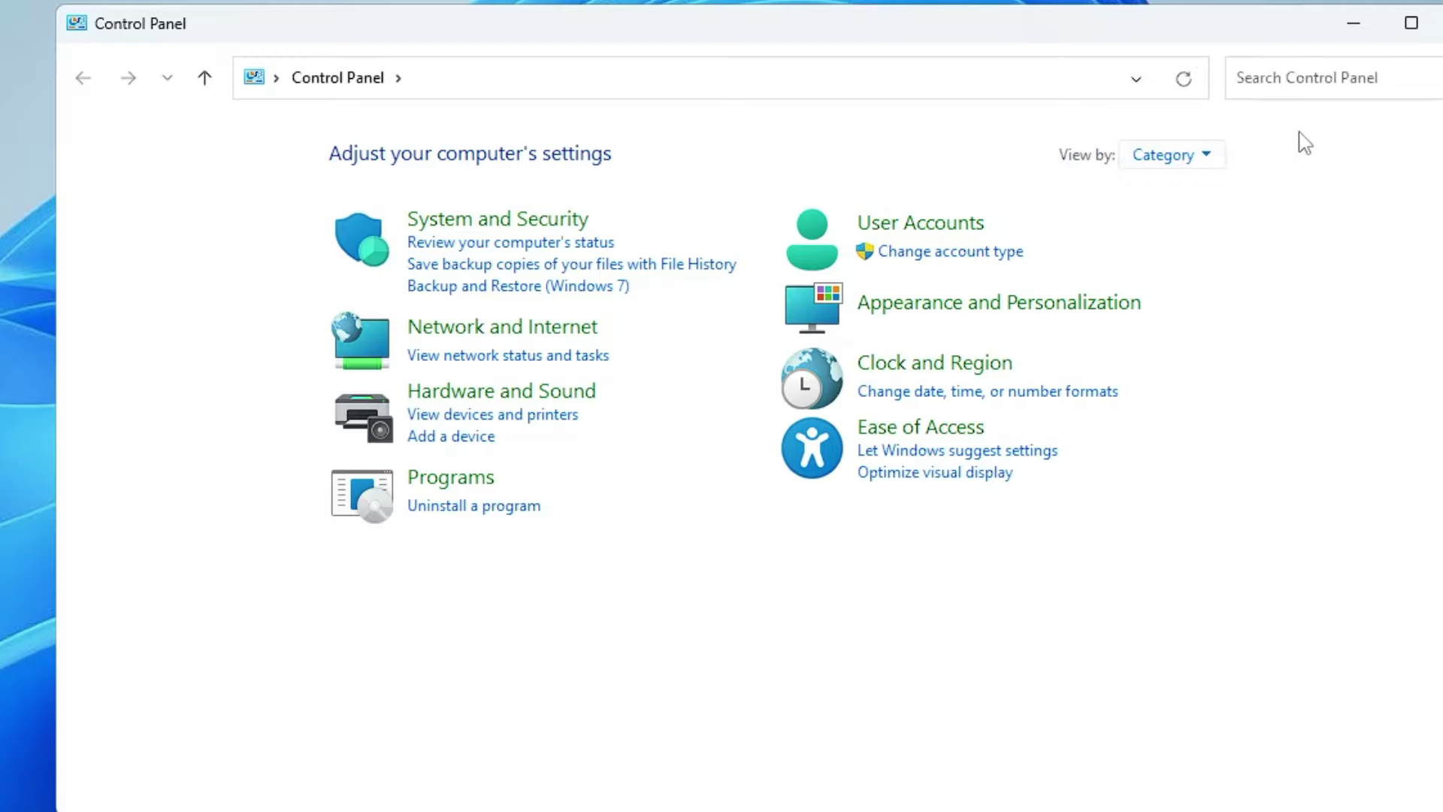
left_click(469, 287)
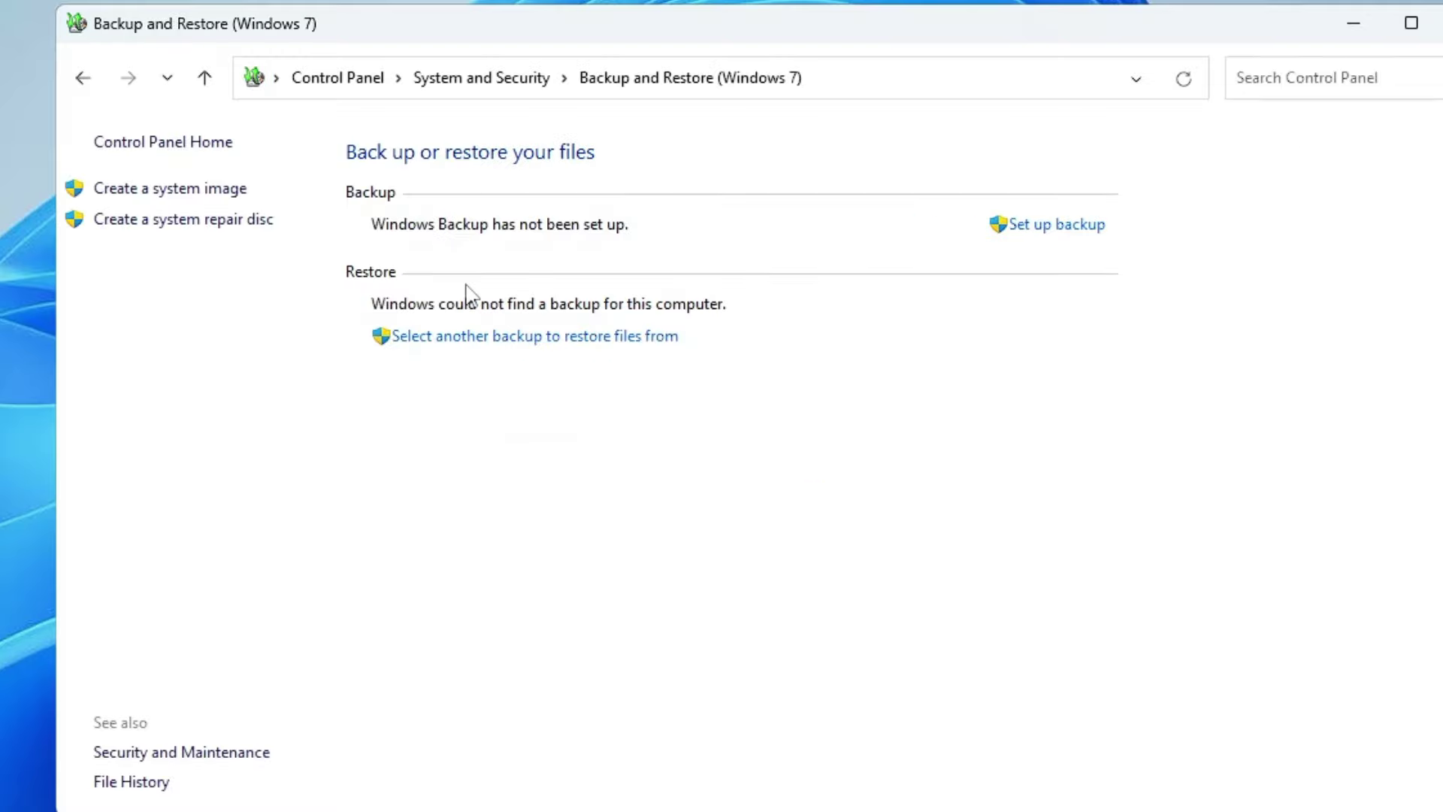
Step: Start a system image with New Volume (E:) as the hard-disk destination
left_click(174, 197)
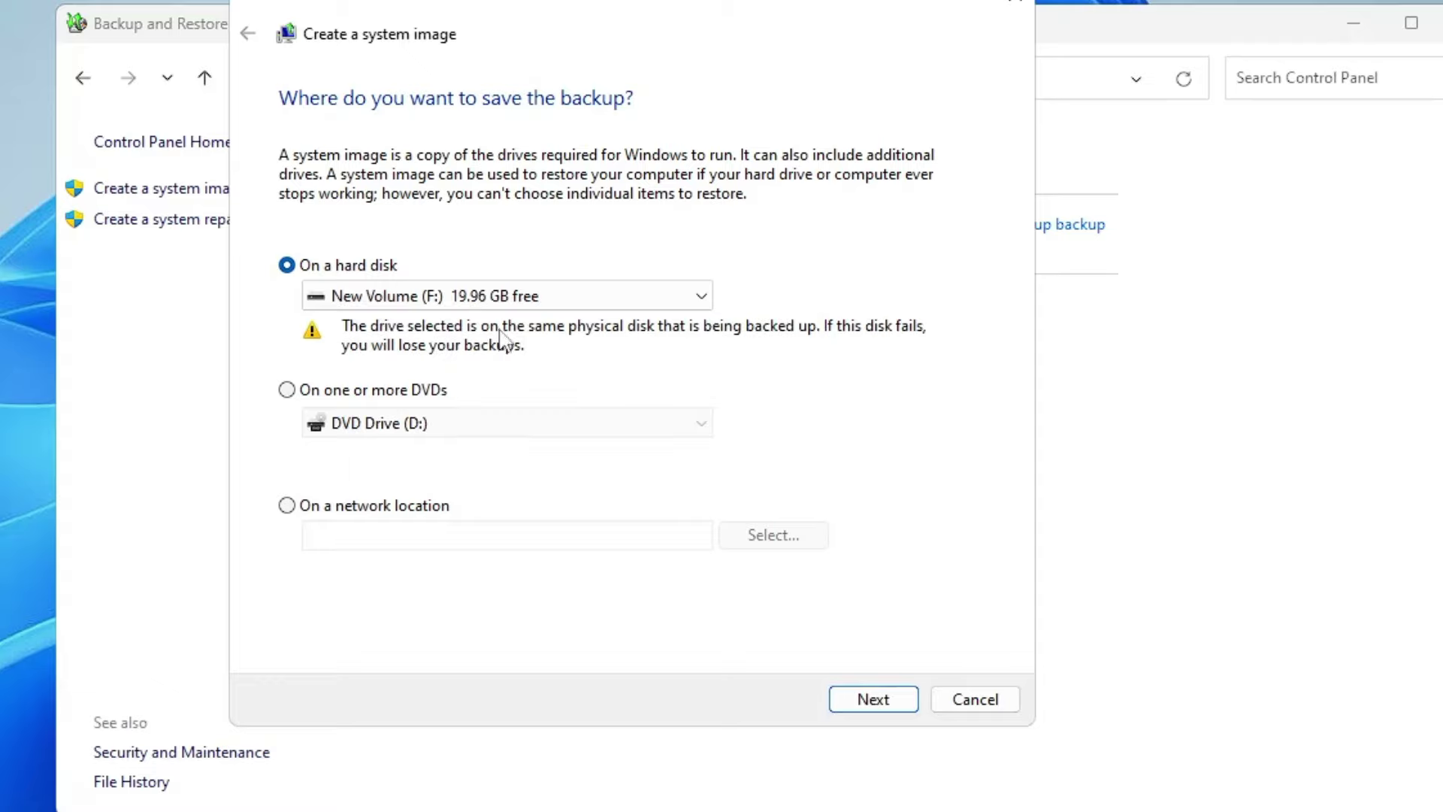
left_click(511, 301)
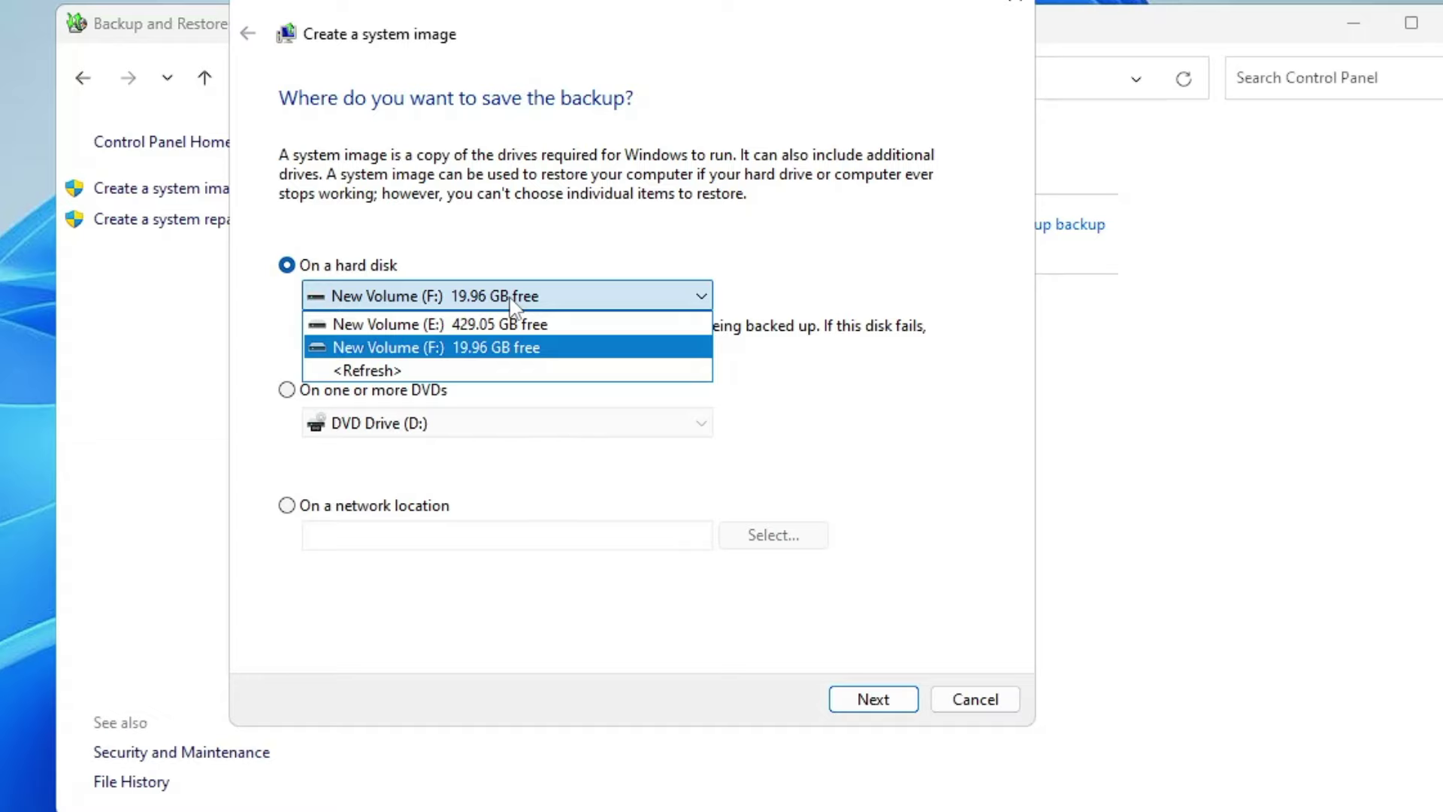
left_click(467, 328)
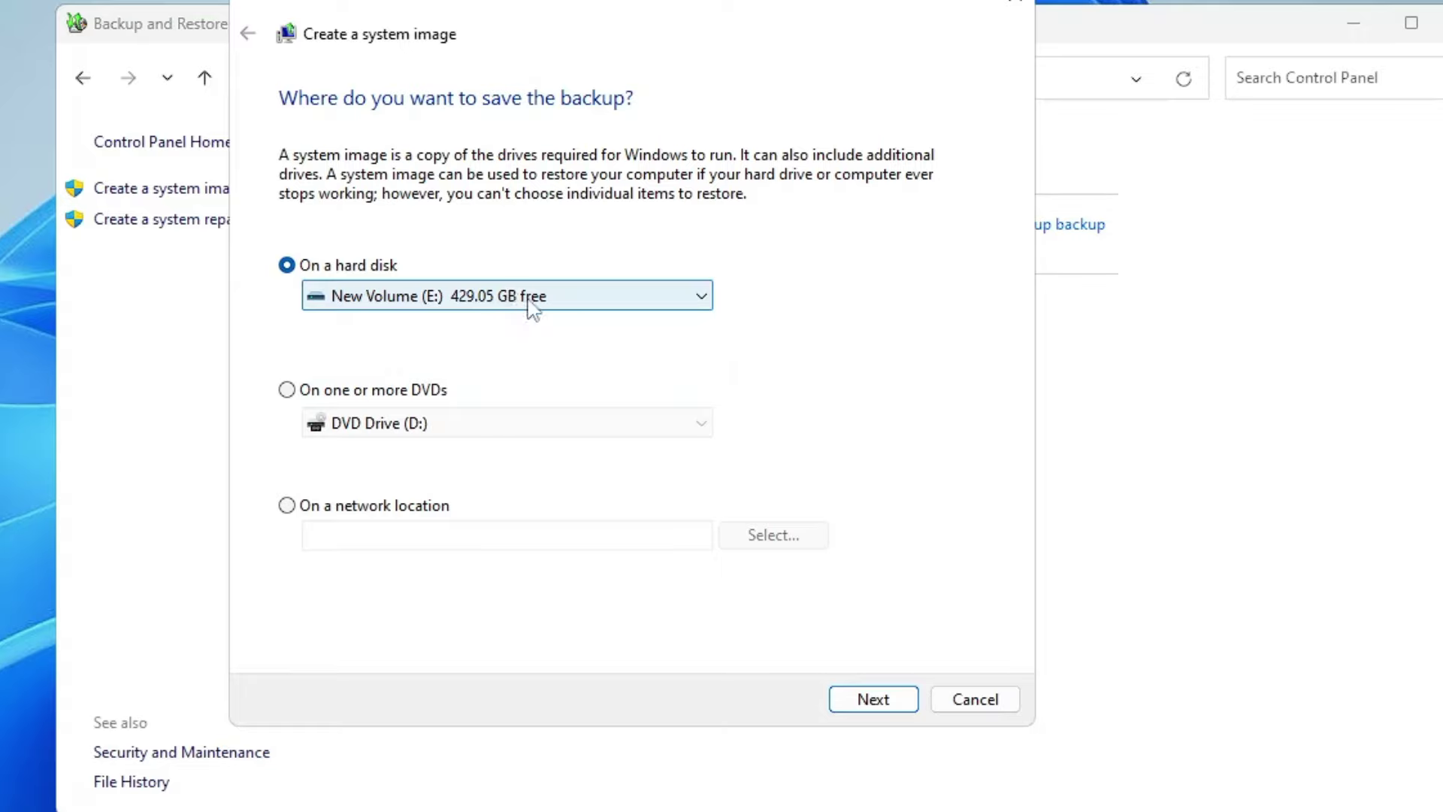
left_click(876, 700)
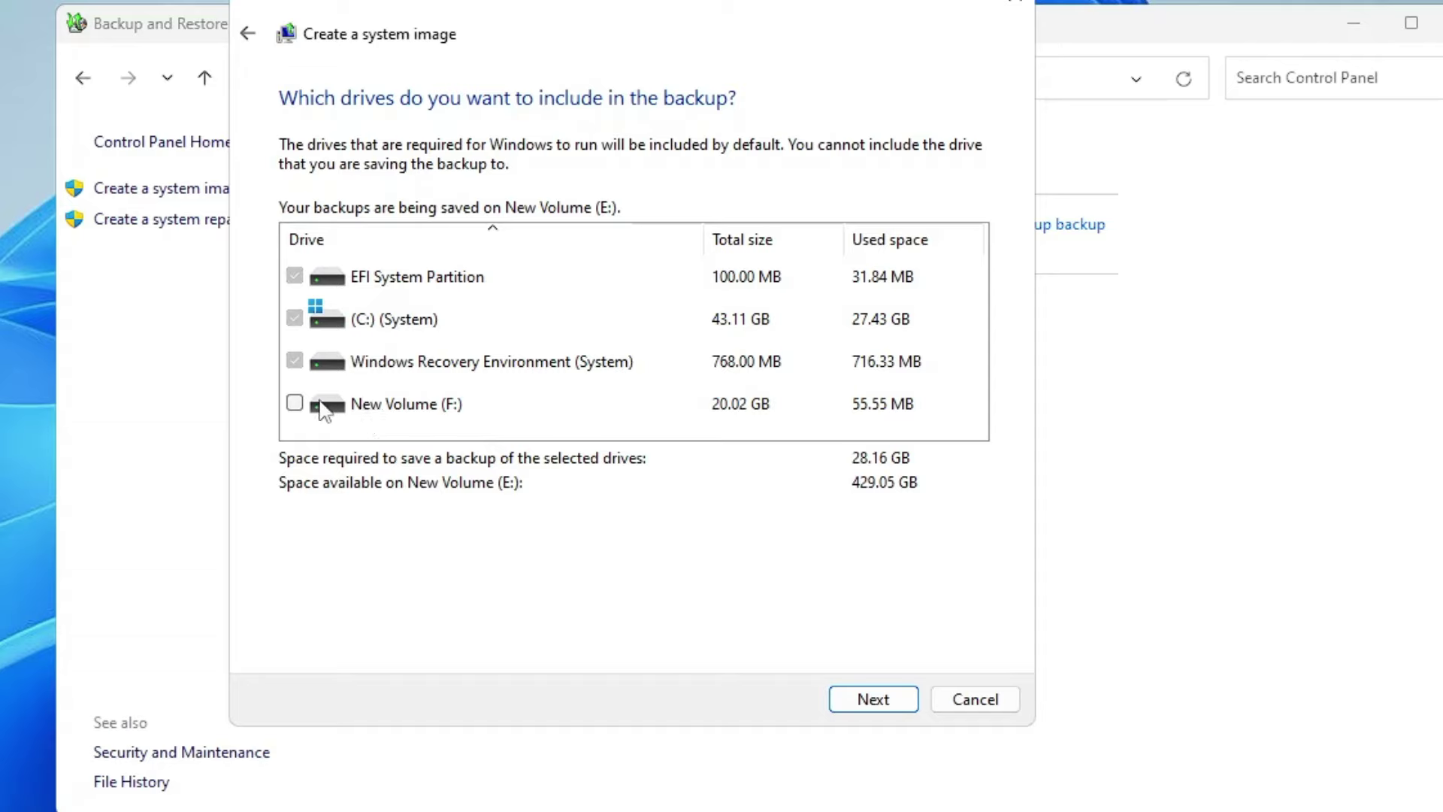
Step: Keep New Volume (F:) excluded, review the EFI, C: and recovery image plan, then cancel
left_click(295, 403)
left_click(294, 403)
left_click(864, 701)
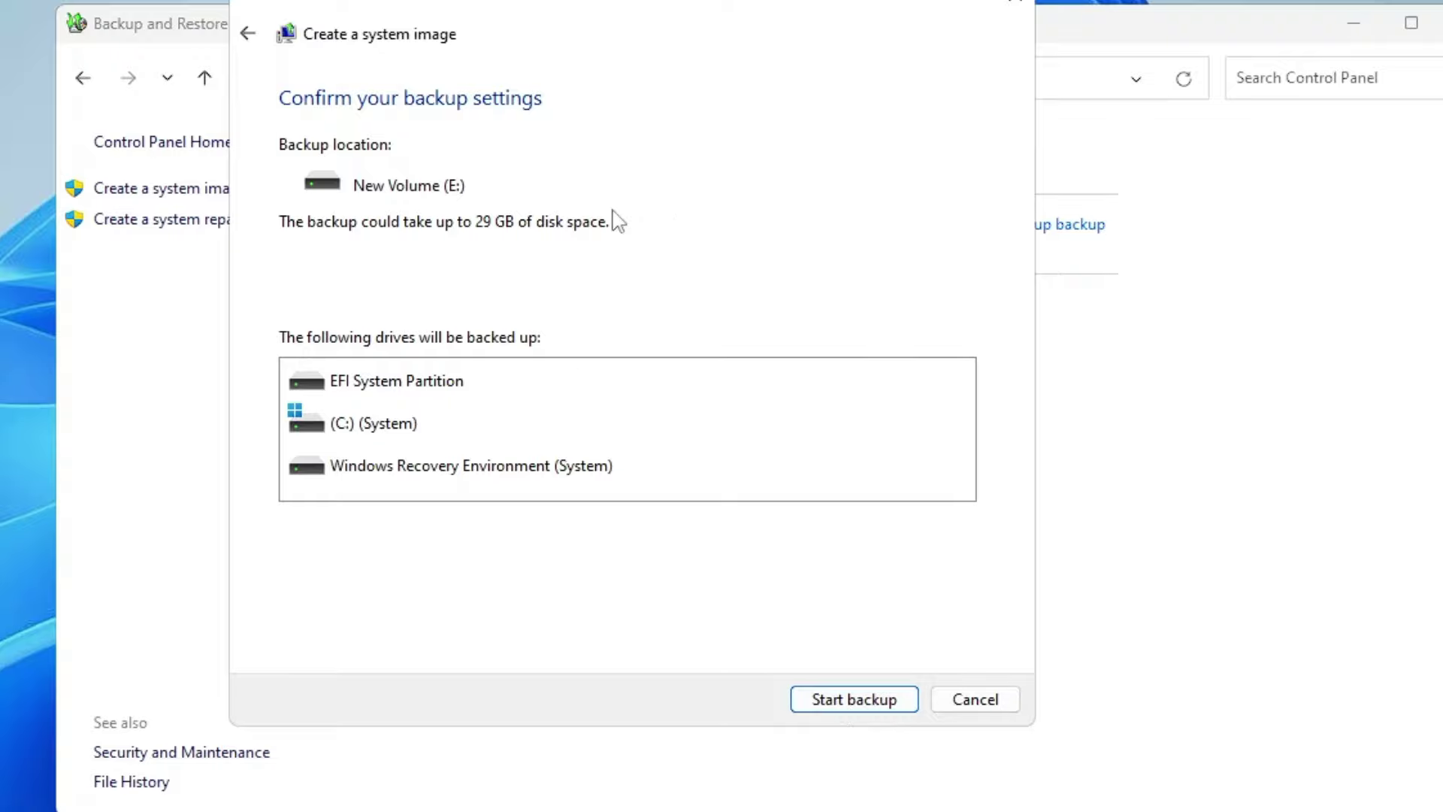
left_click(976, 700)
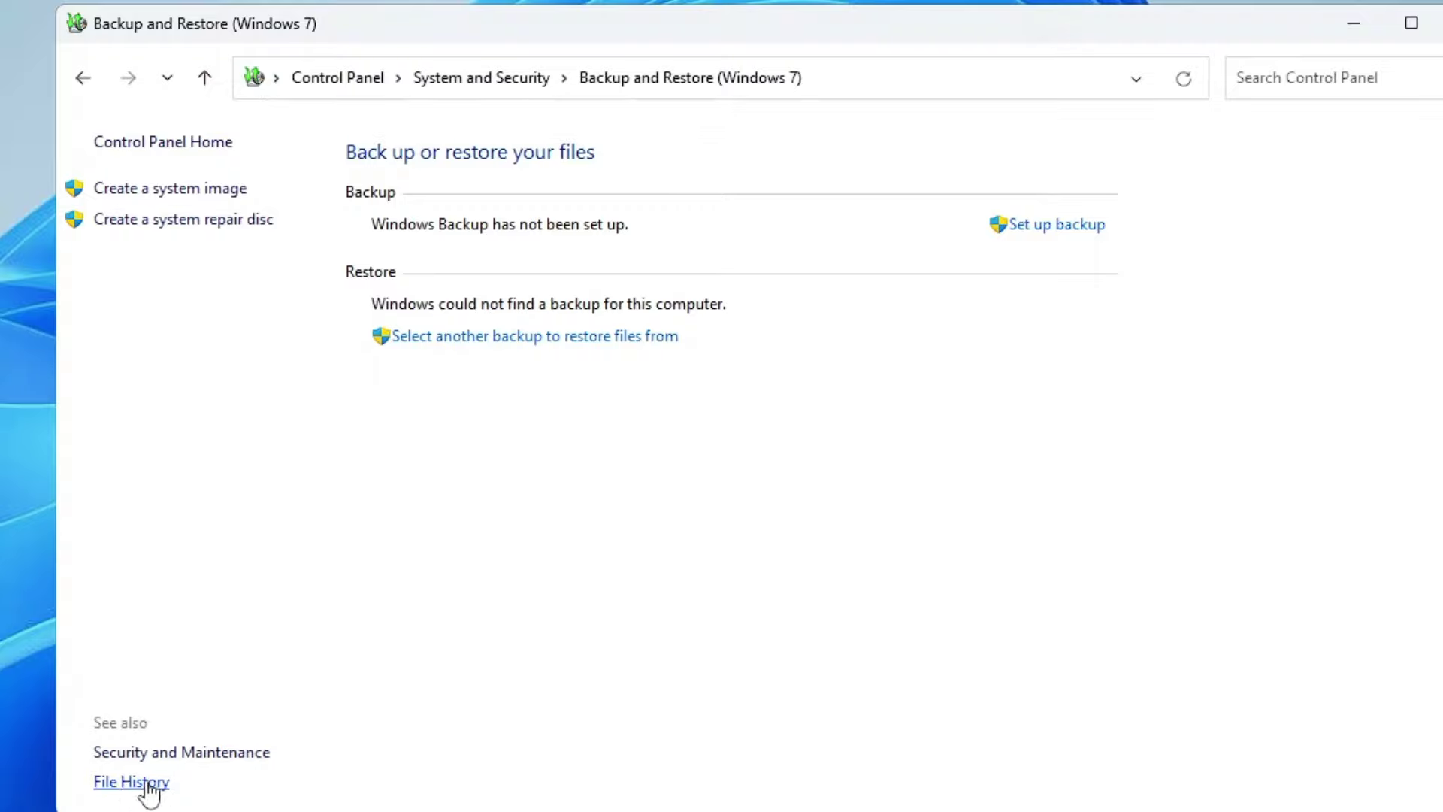
Step: Turn on File History with New Volume (E:) as its drive, declining to move existing files
left_click(147, 785)
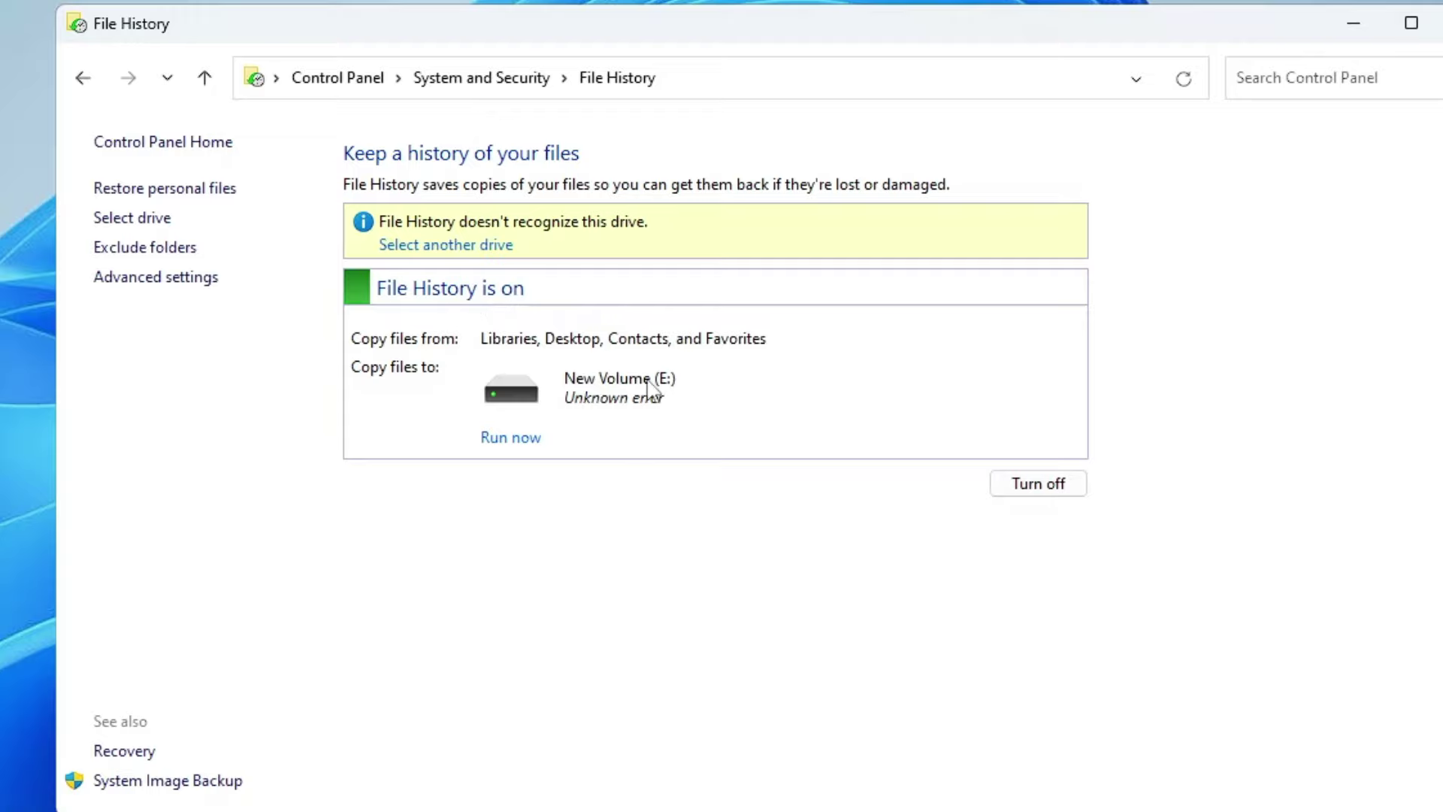
left_click(143, 222)
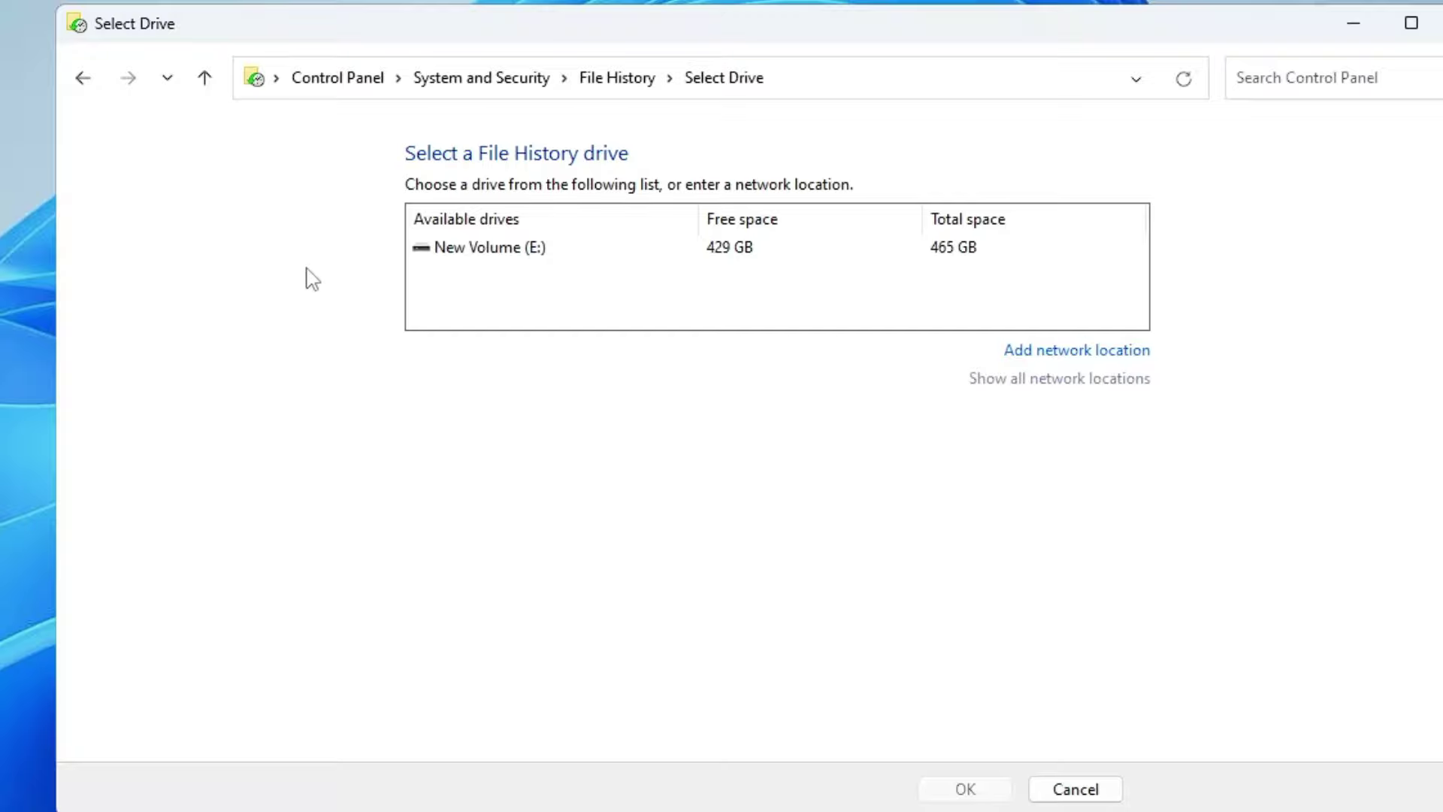
left_click(530, 250)
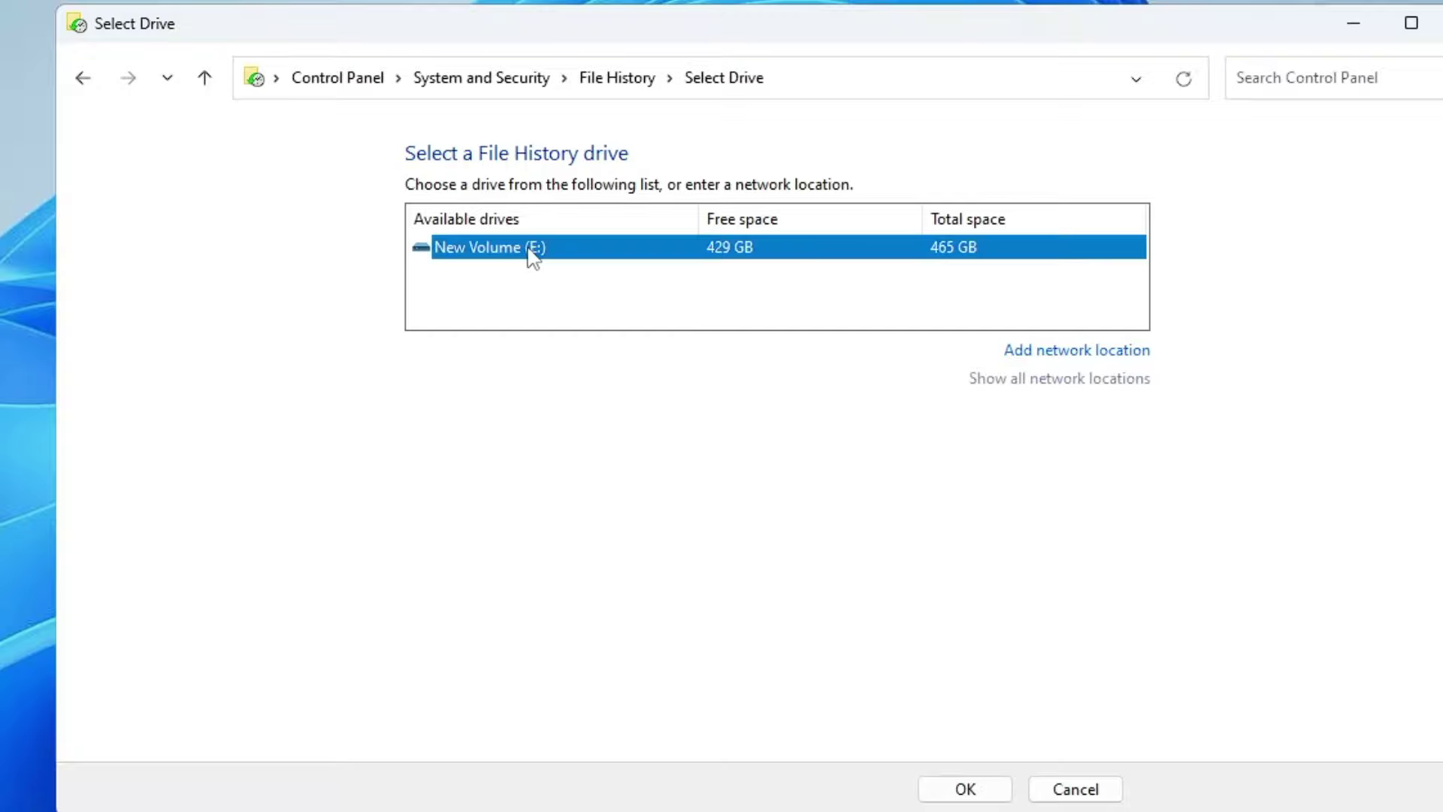
left_click(965, 789)
left_click(587, 398)
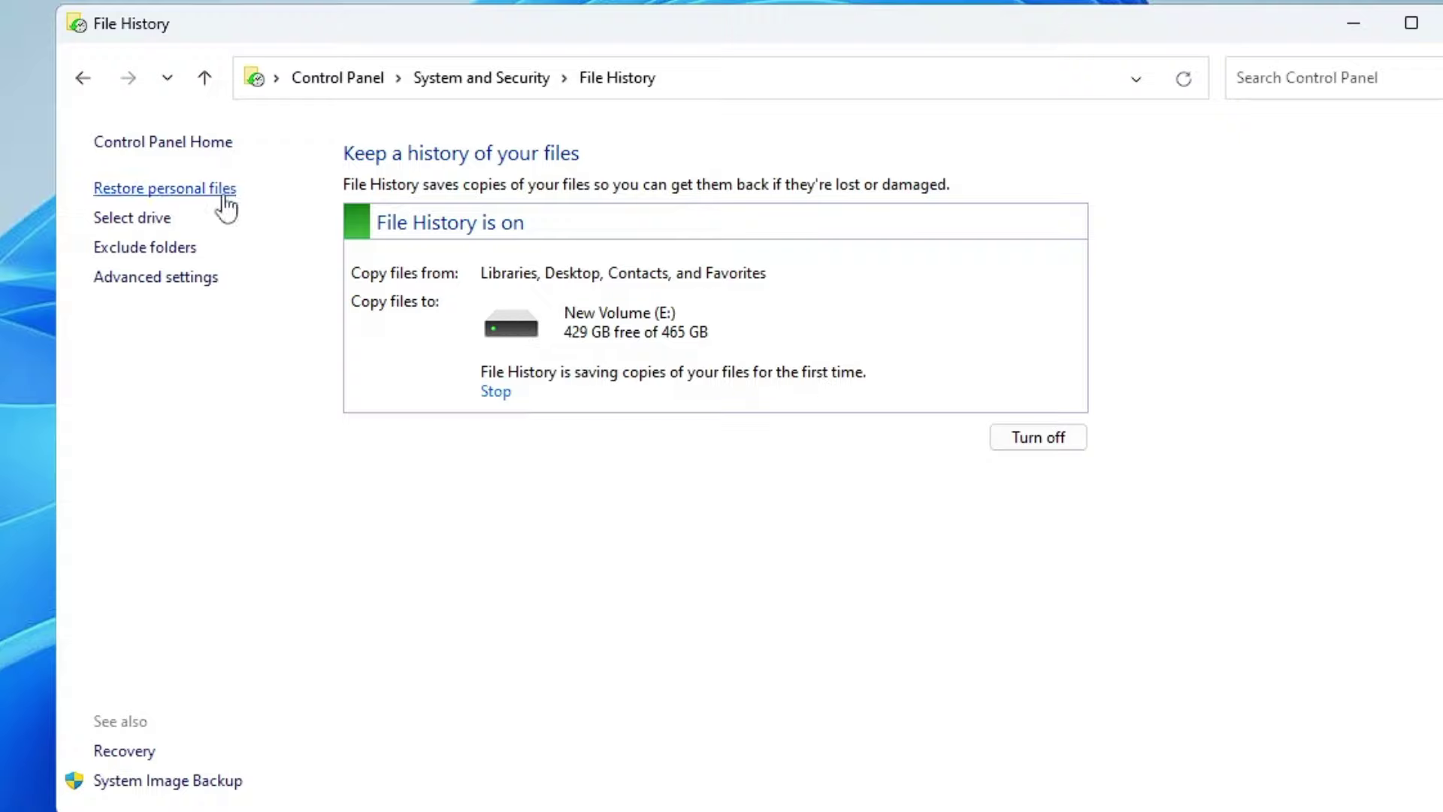
left_click(187, 279)
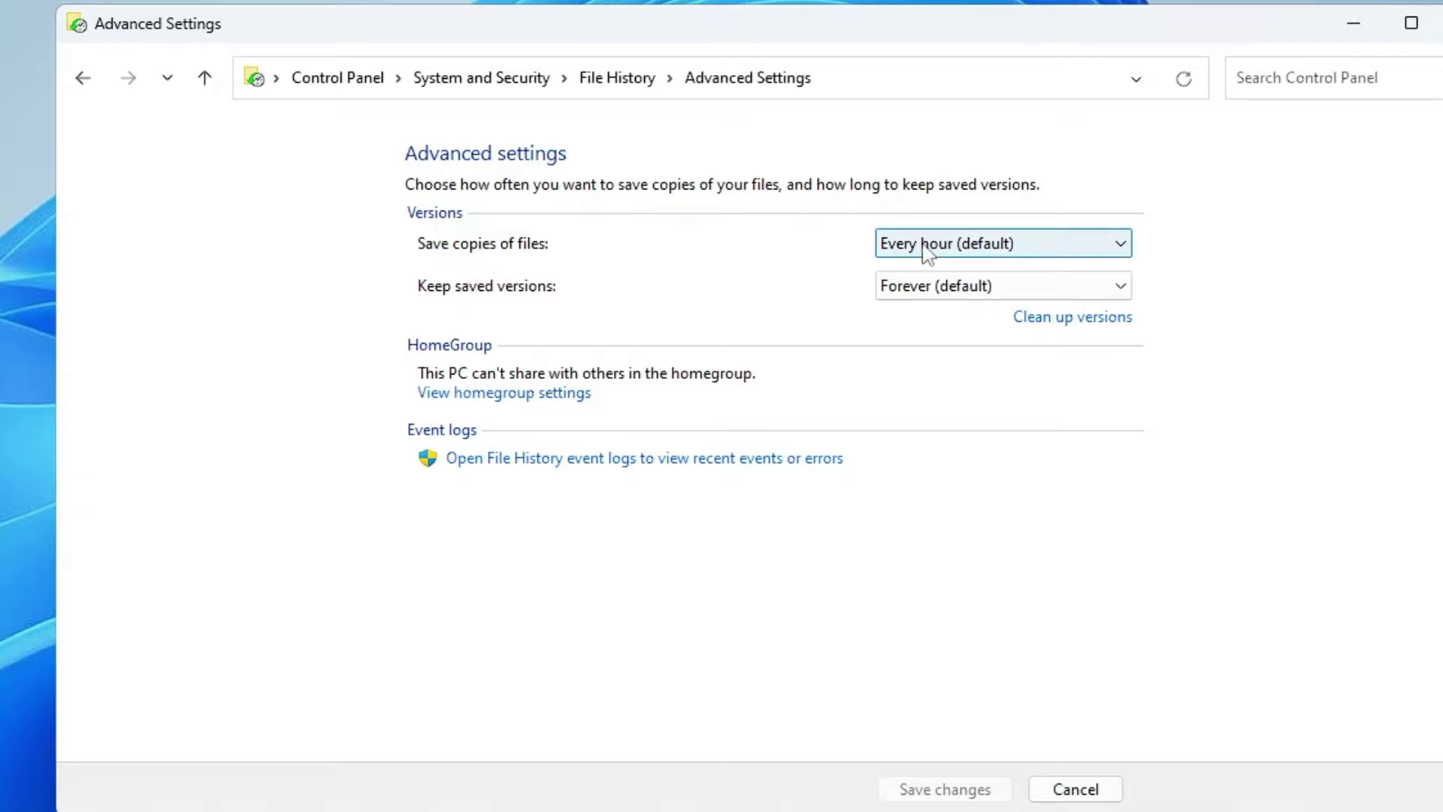
Step: Set File History to save copies Daily and keep versions Until space is needed
left_click(1046, 250)
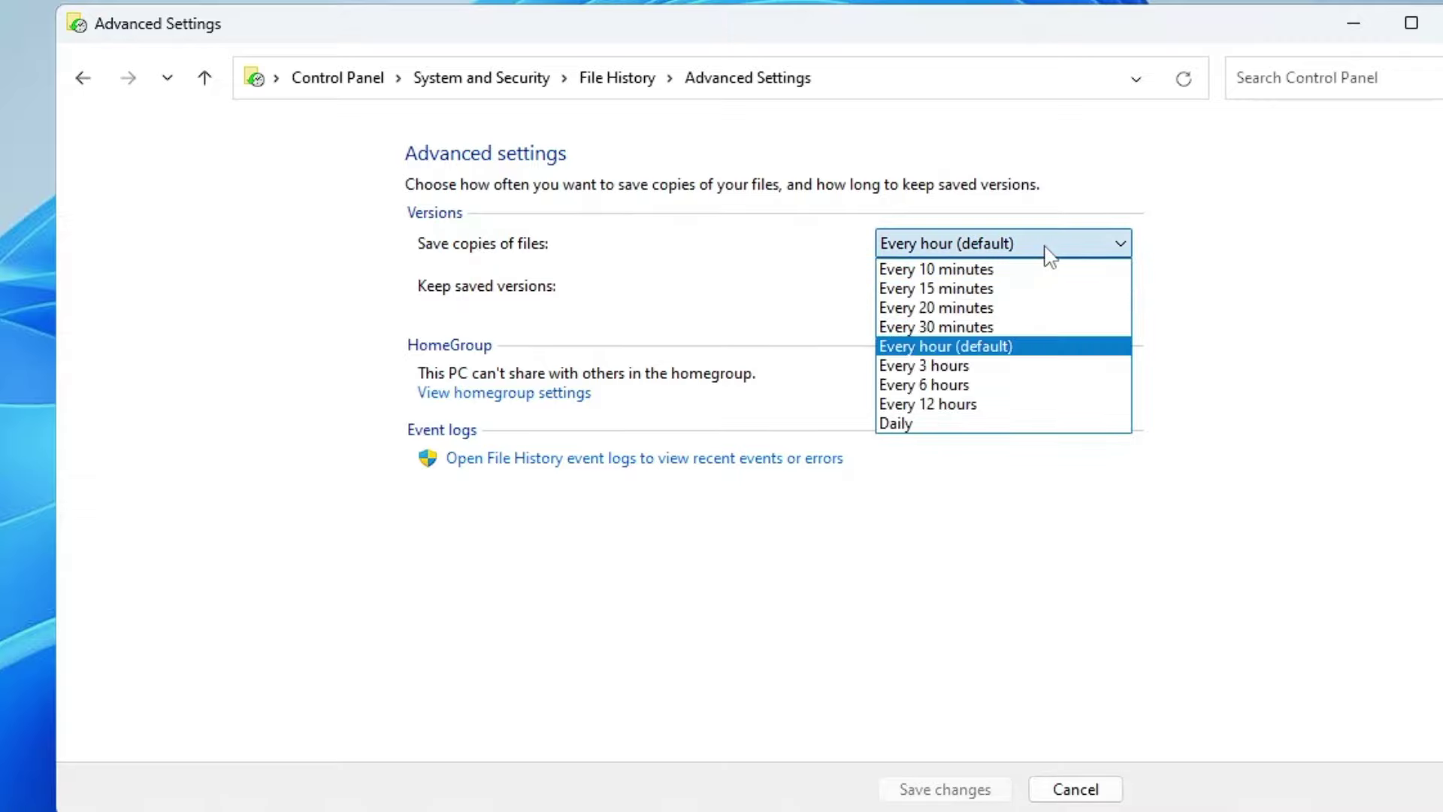
left_click(913, 425)
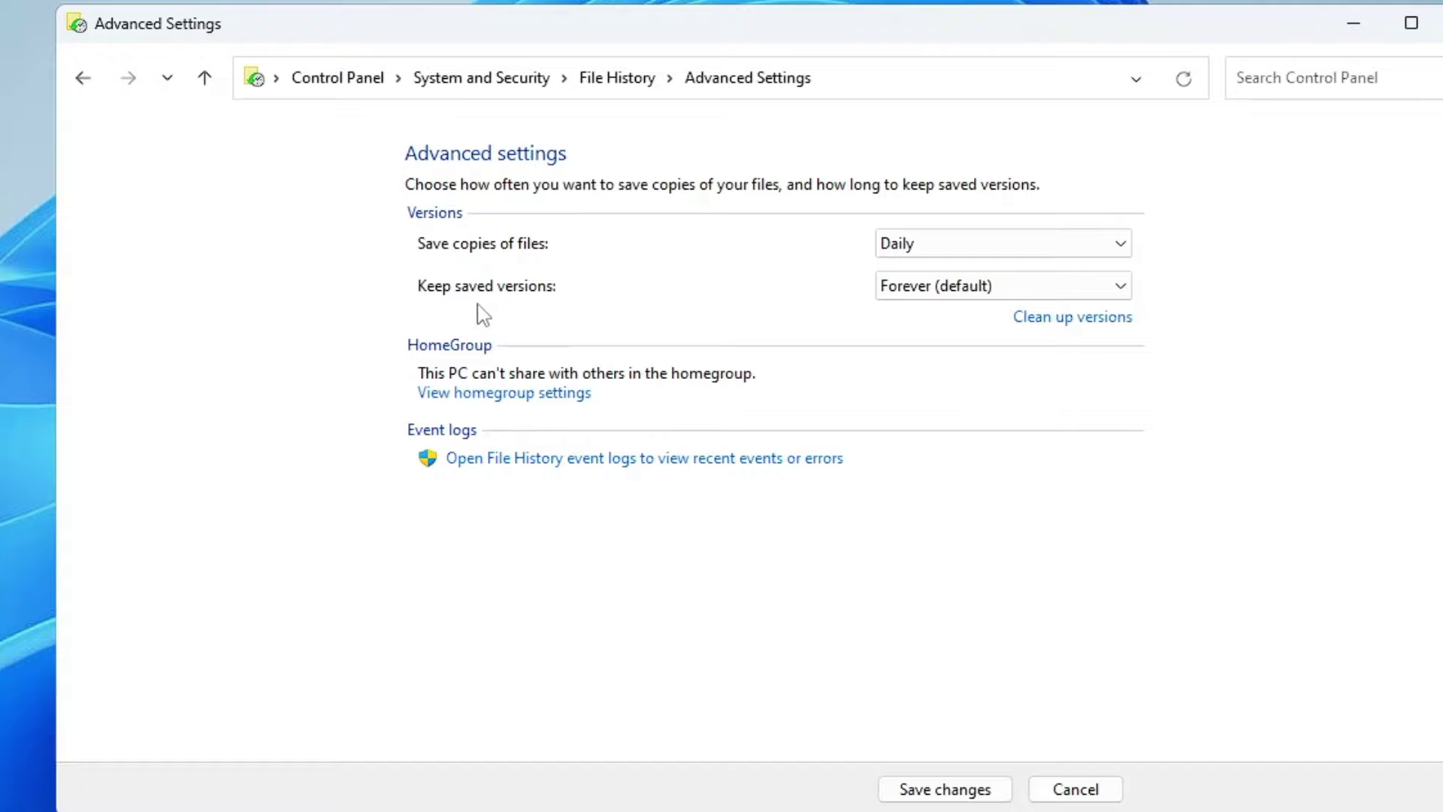
left_click(1013, 288)
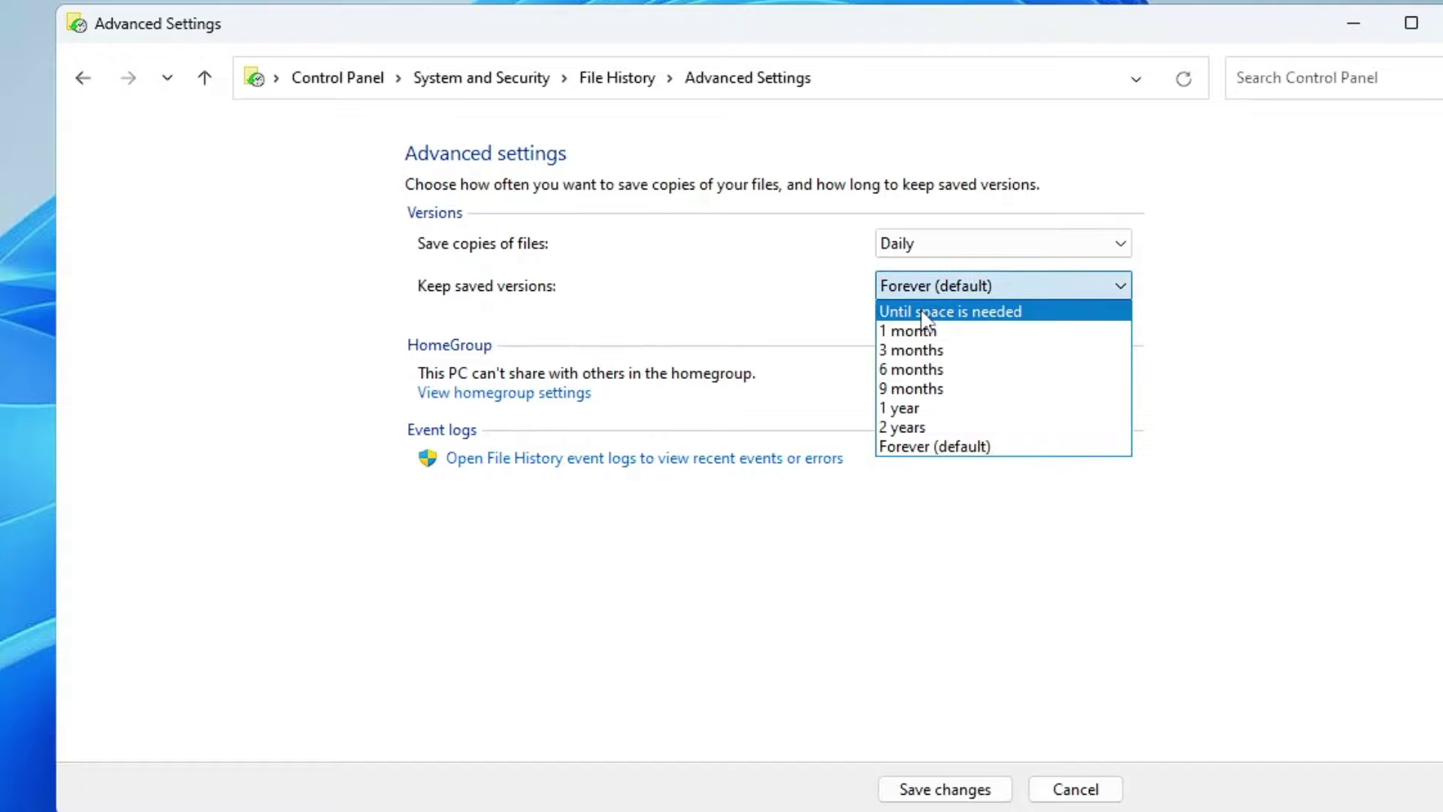
left_click(982, 313)
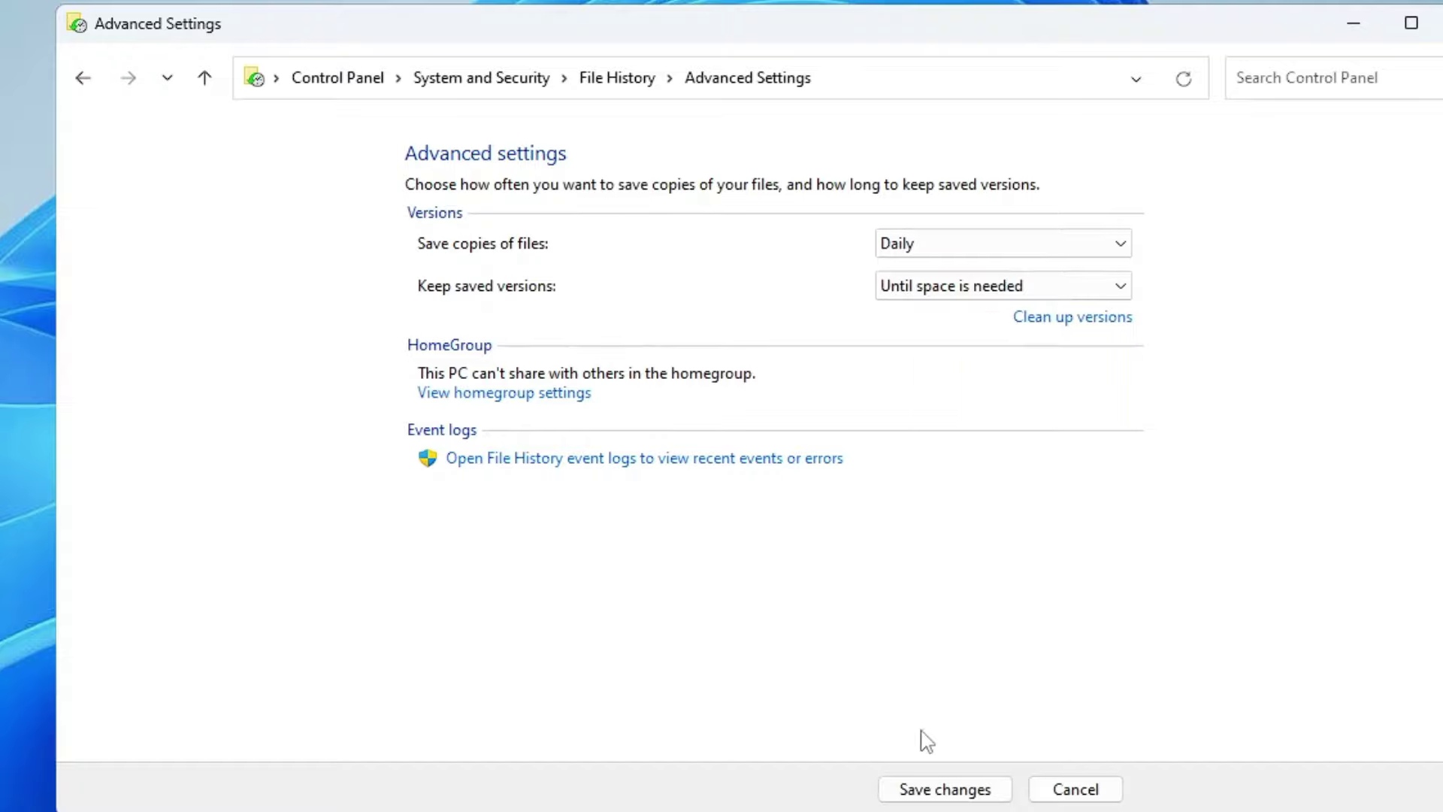
left_click(945, 789)
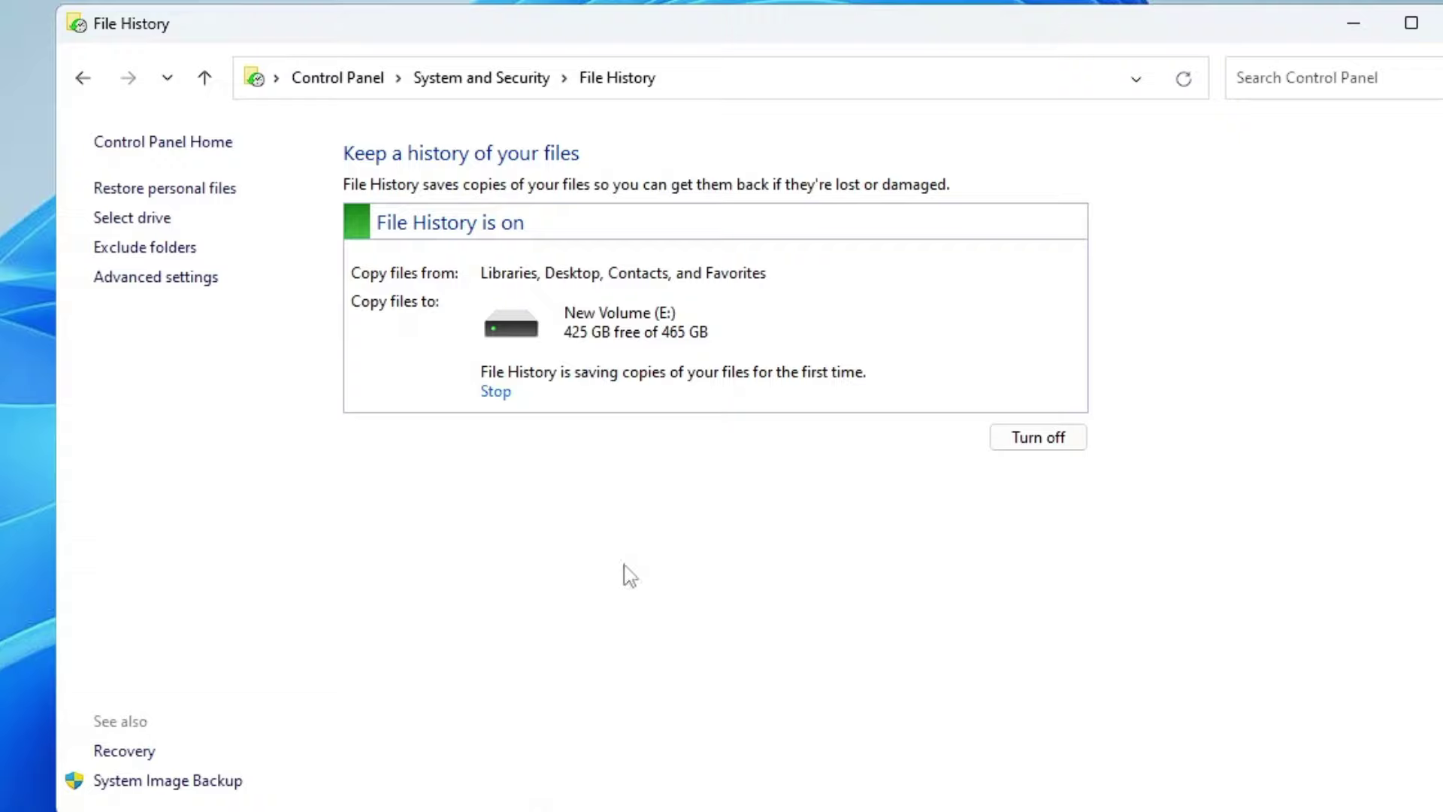
left_click(182, 258)
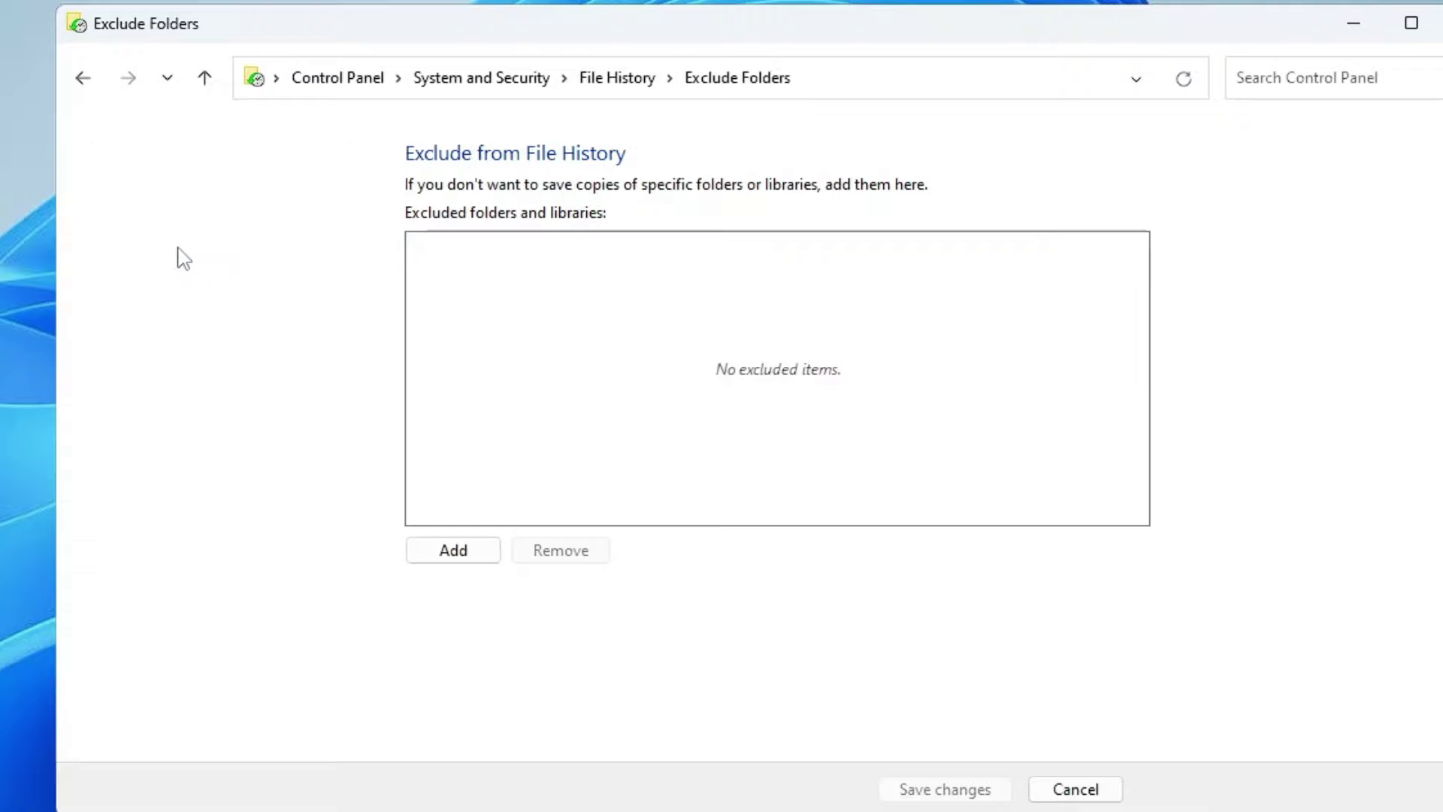
Step: Browse Documents in the exclusion folder picker, cancel it, then reopen it to view This PC
left_click(467, 554)
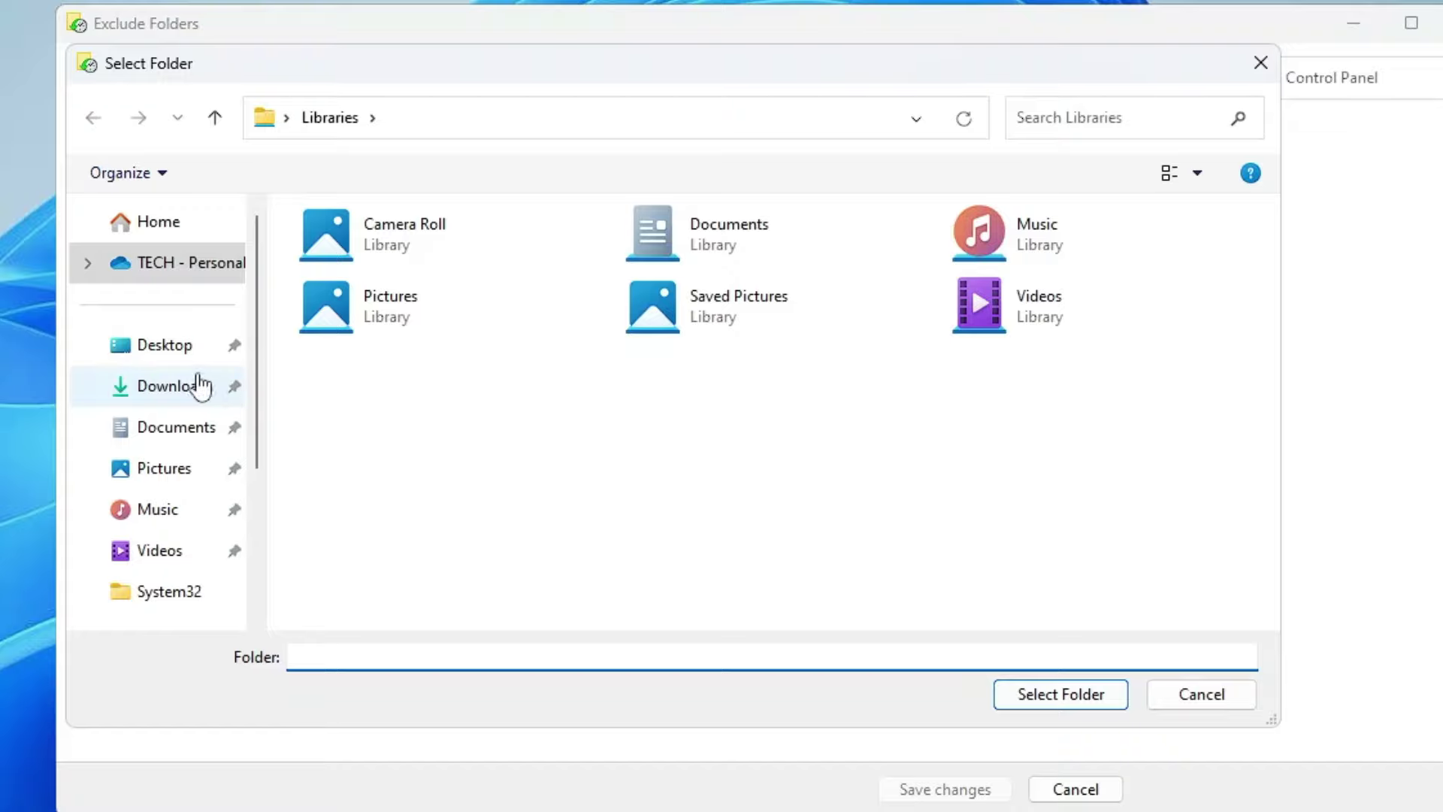
left_click(177, 428)
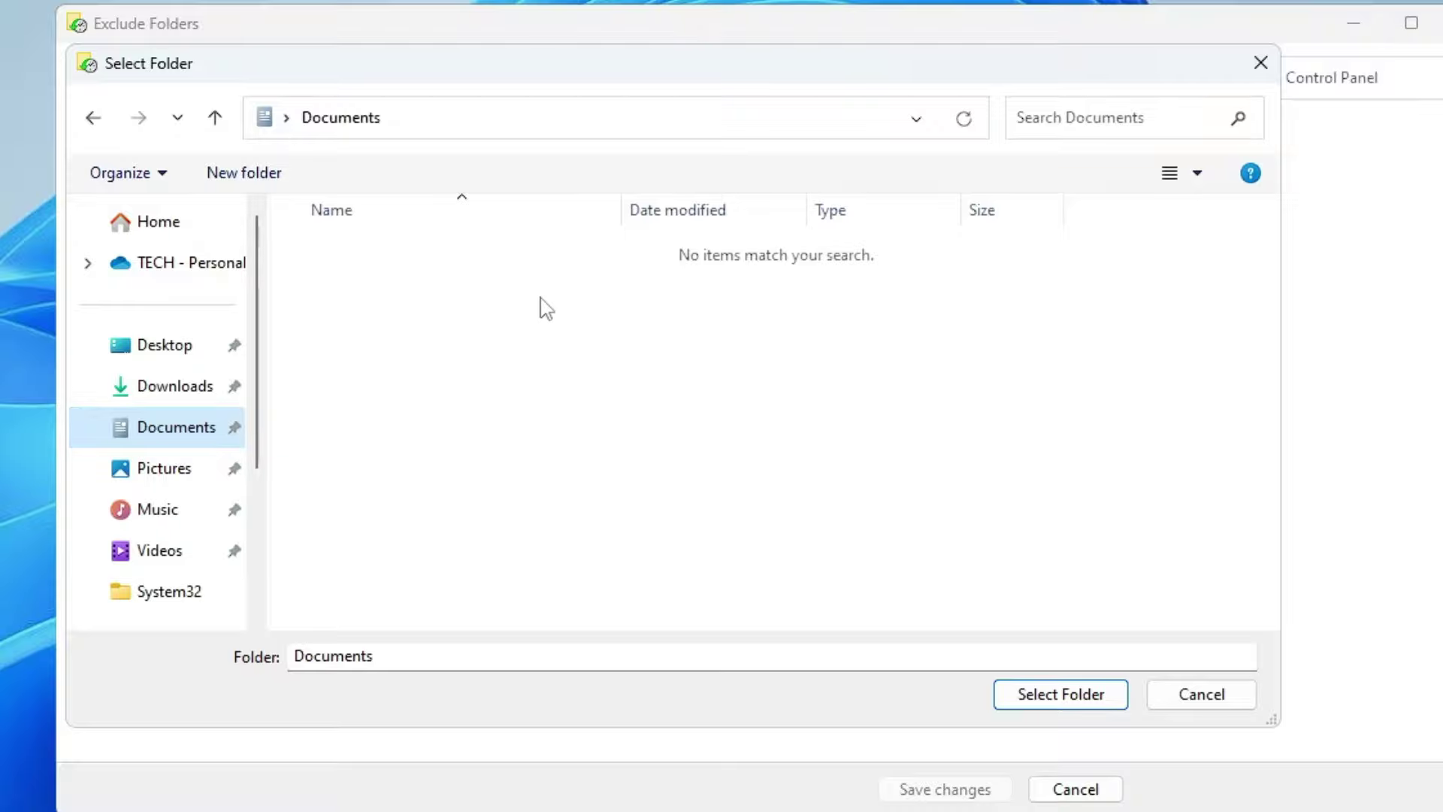
key("Escape")
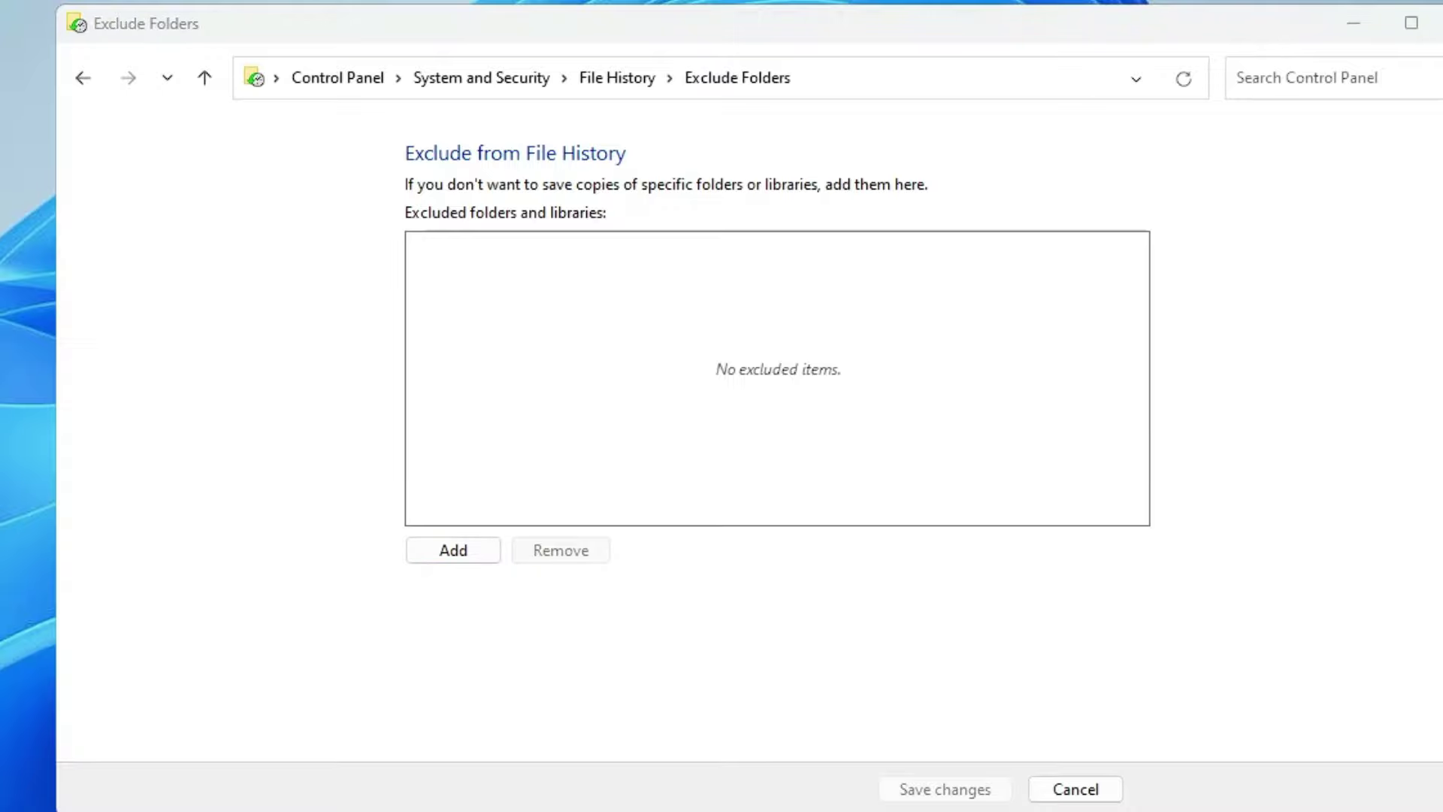
key("Return")
left_click(101, 654)
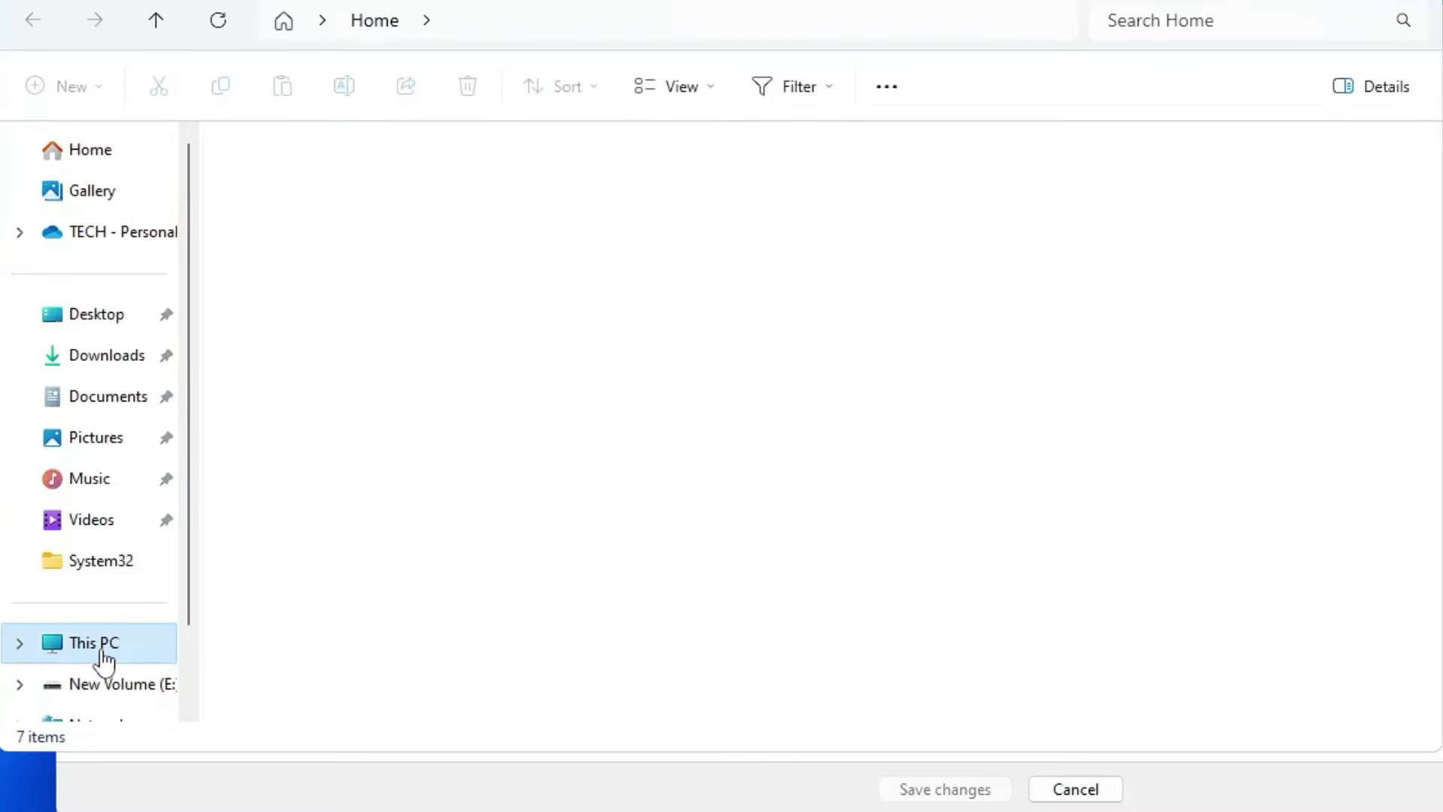
Step: Drill into New Volume (E:) > FileHistory > Data > C > Users down to the user's backed-up profile folder
left_click(1029, 222)
double_click(1030, 222)
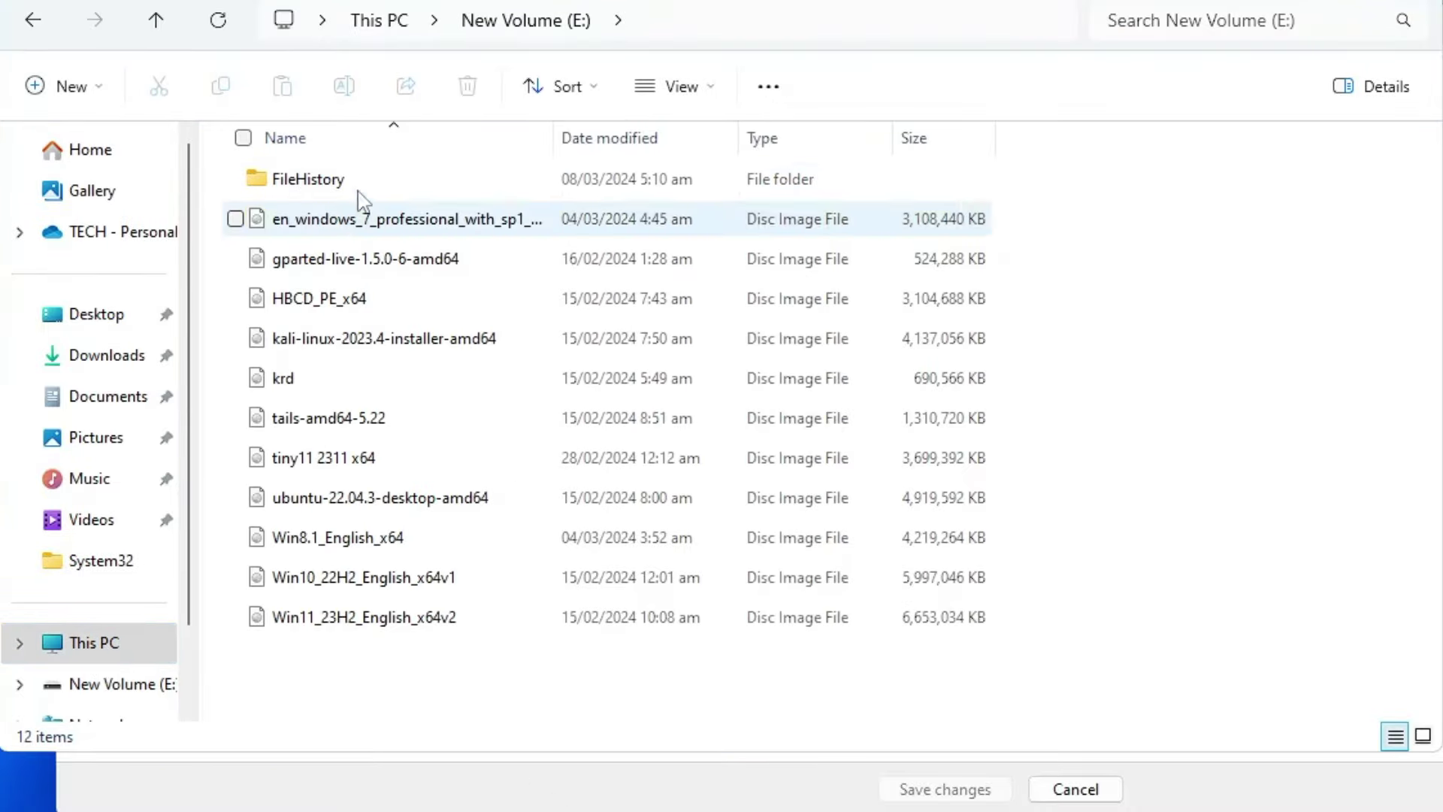
left_click(305, 181)
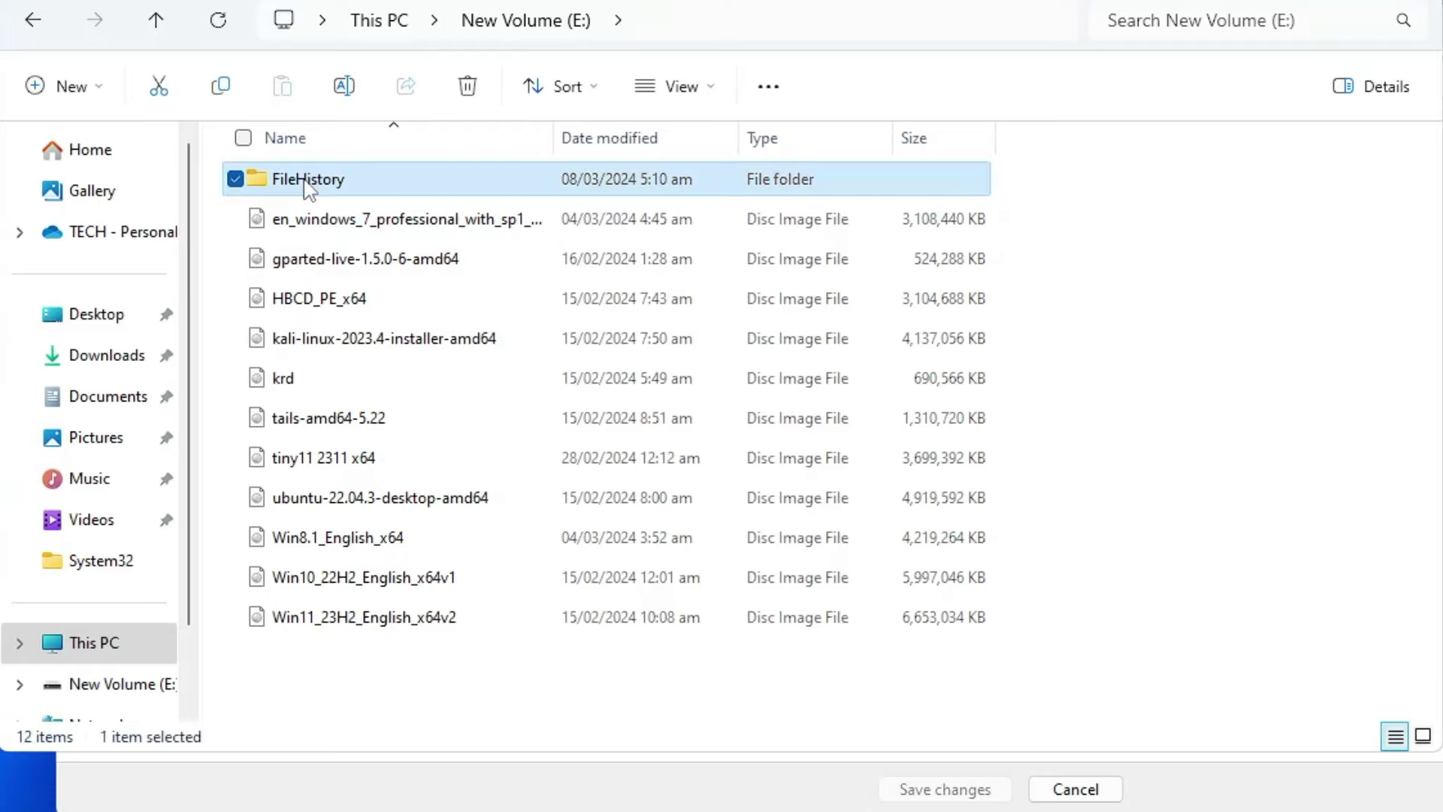
double_click(359, 184)
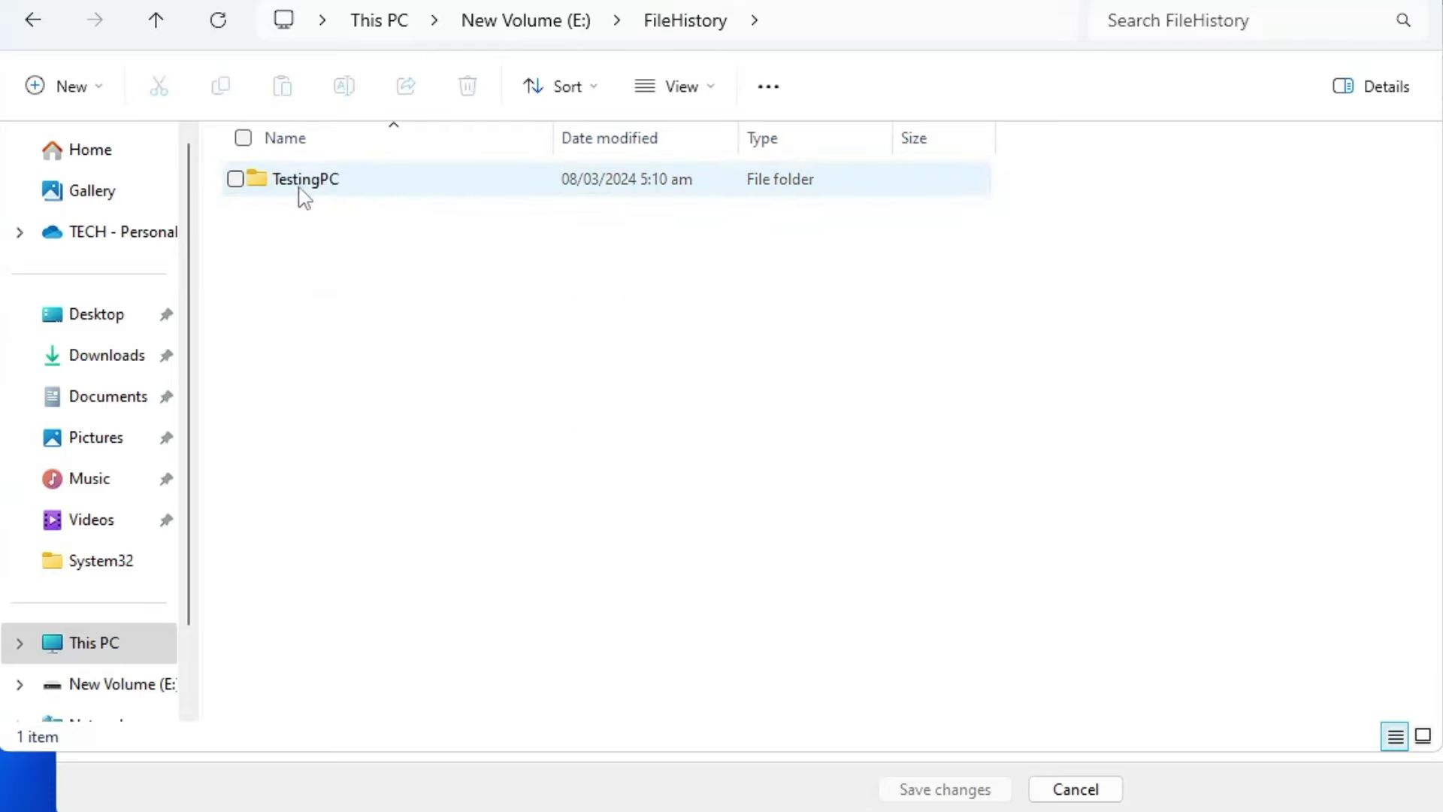
double_click(342, 190)
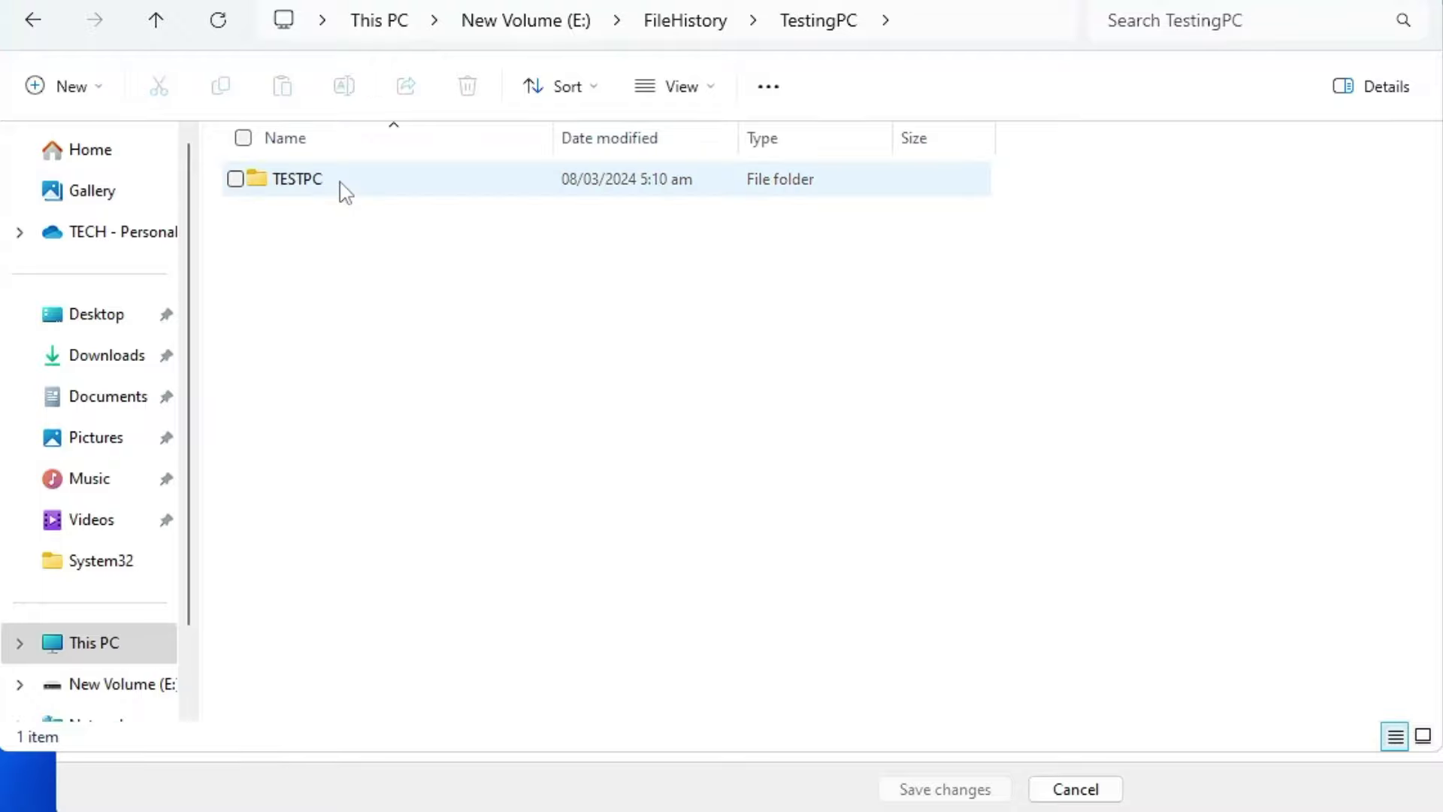
double_click(344, 192)
double_click(291, 235)
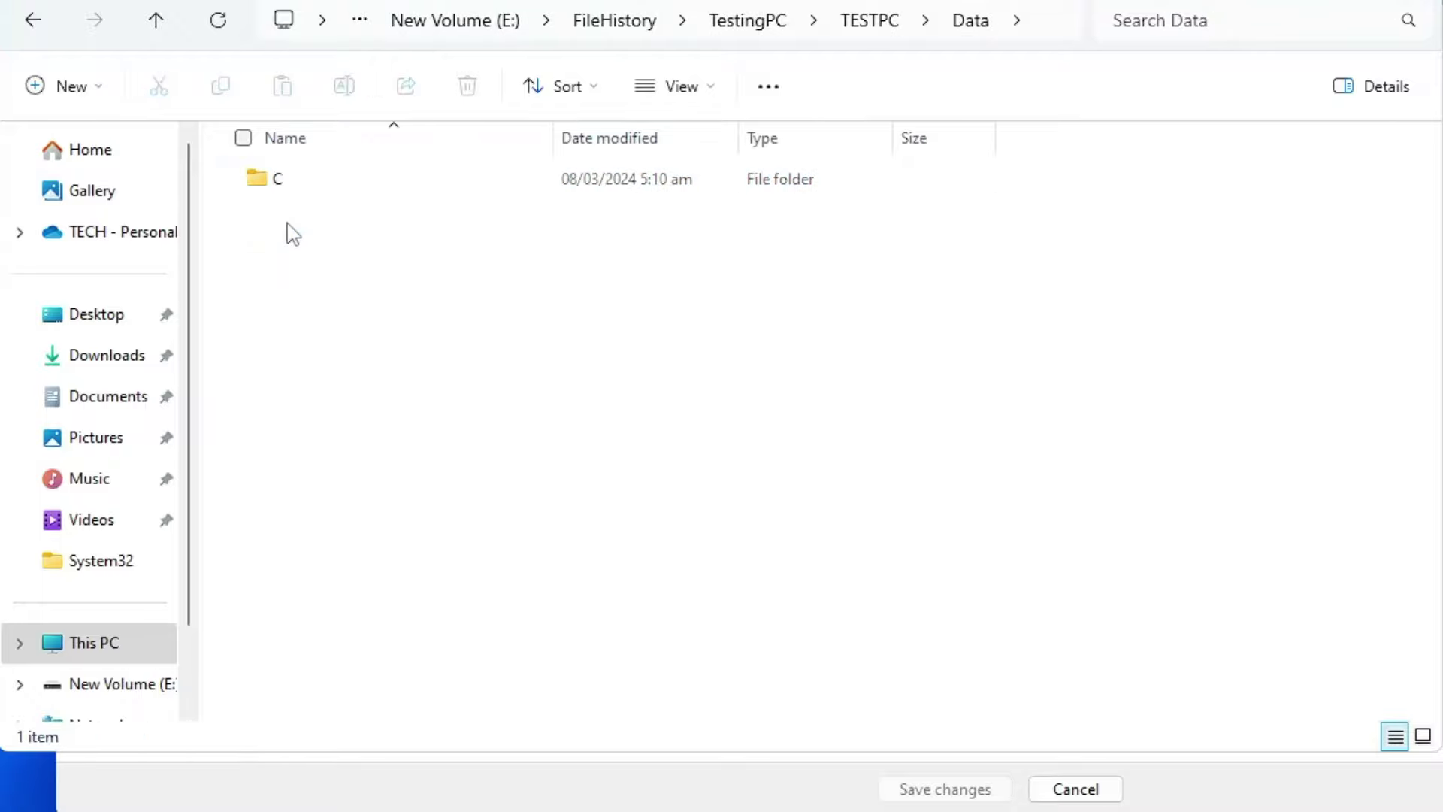
double_click(297, 193)
double_click(297, 188)
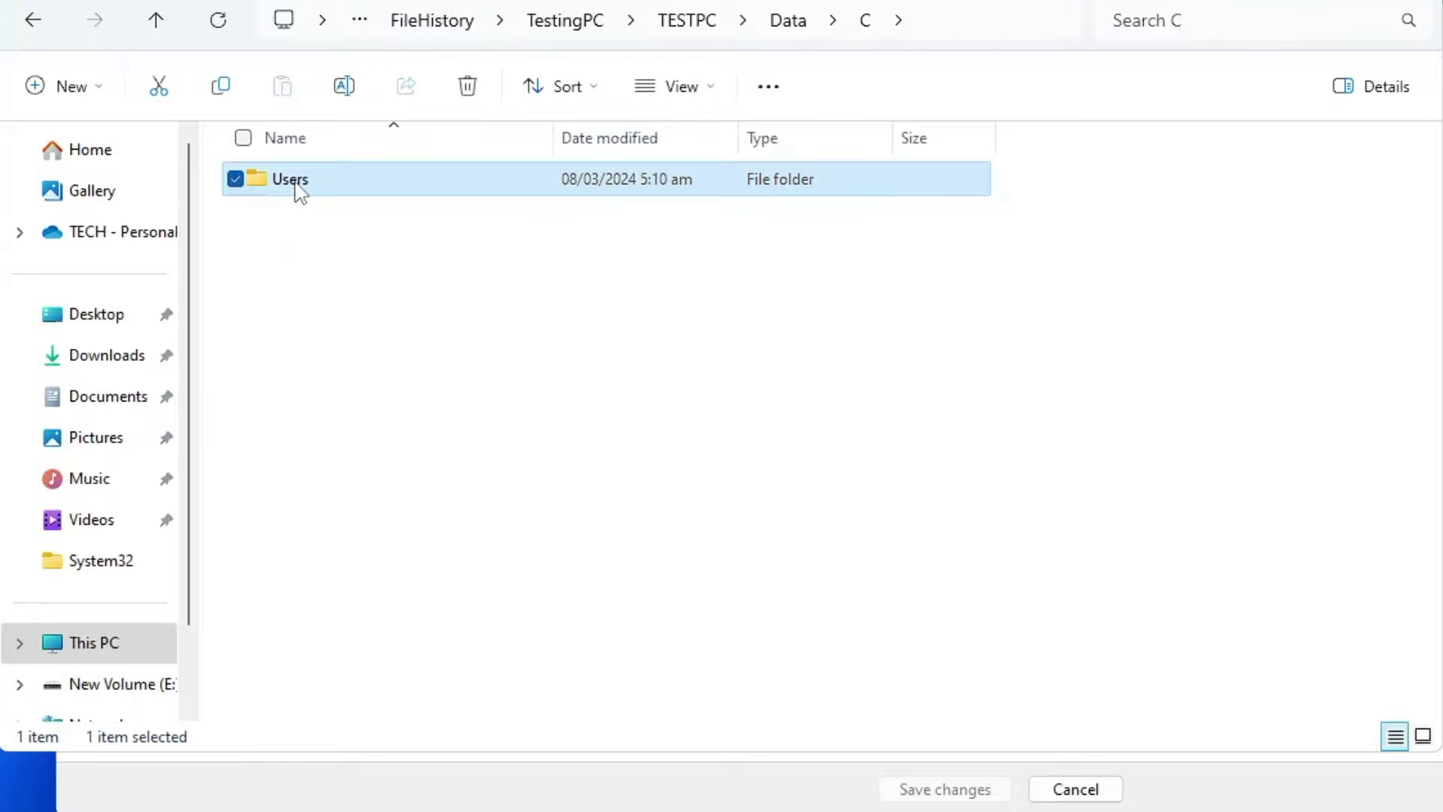
double_click(297, 188)
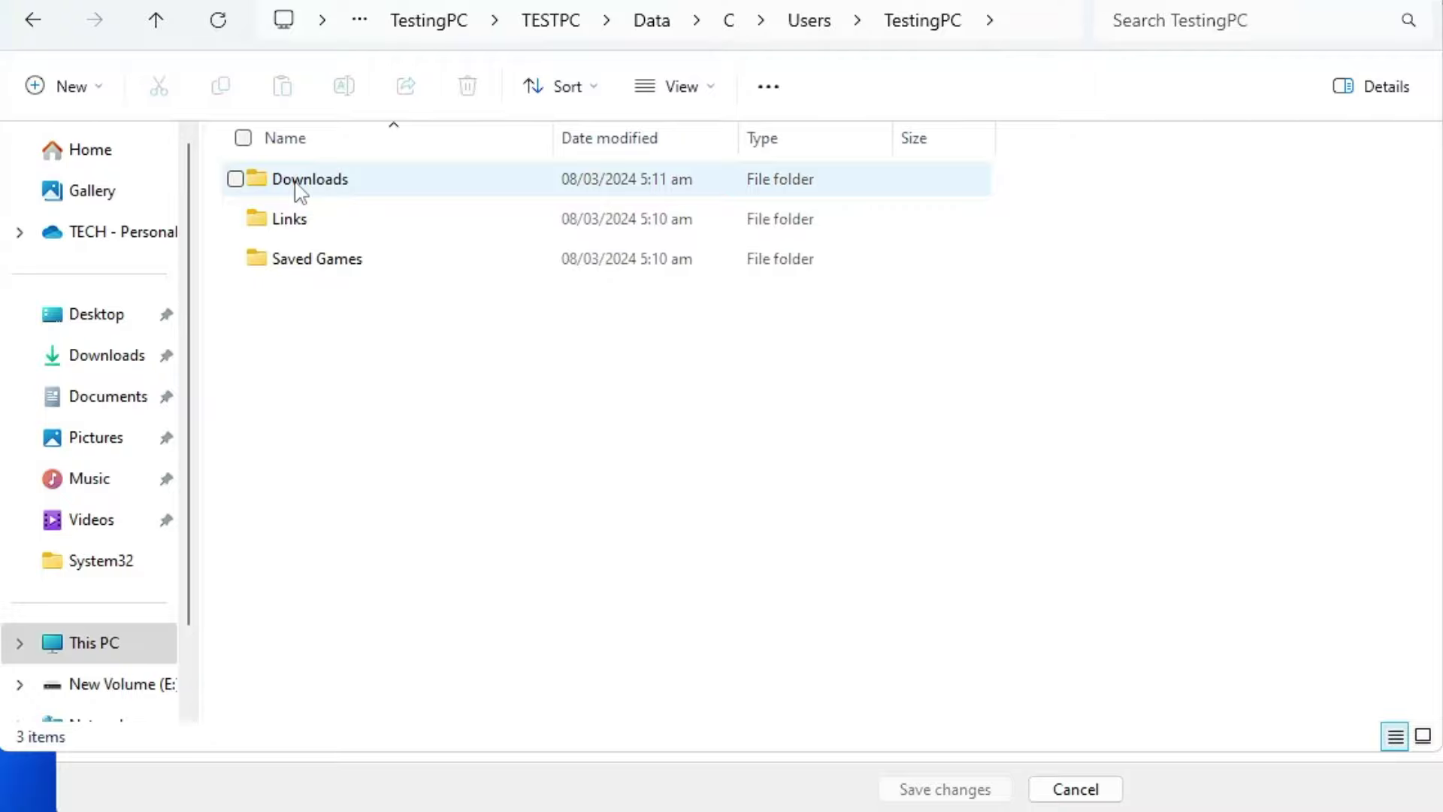
Step: Browse the backed-up Downloads, Links and Saved Games folders, then back out to the C folder
double_click(301, 184)
key("alt+Left")
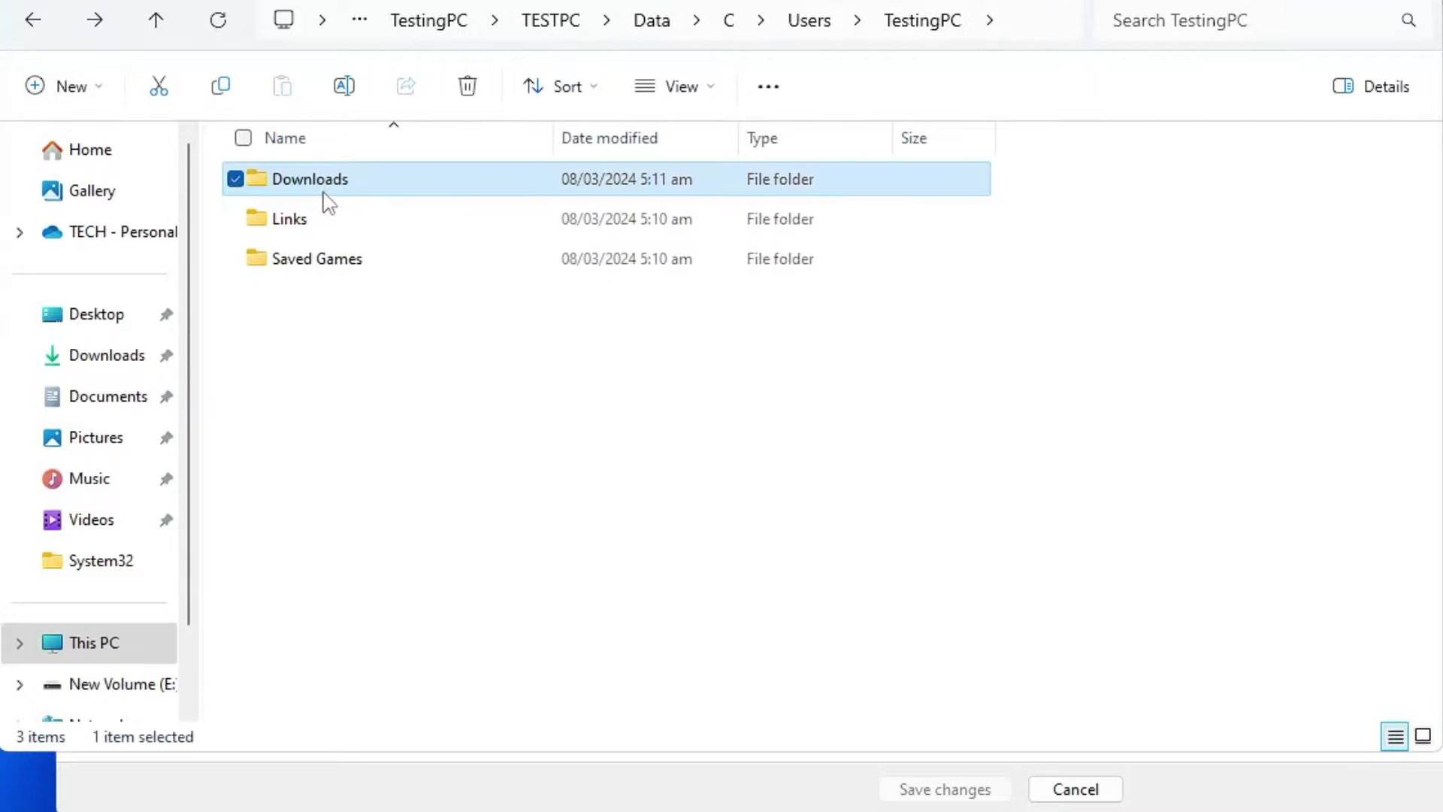
double_click(331, 187)
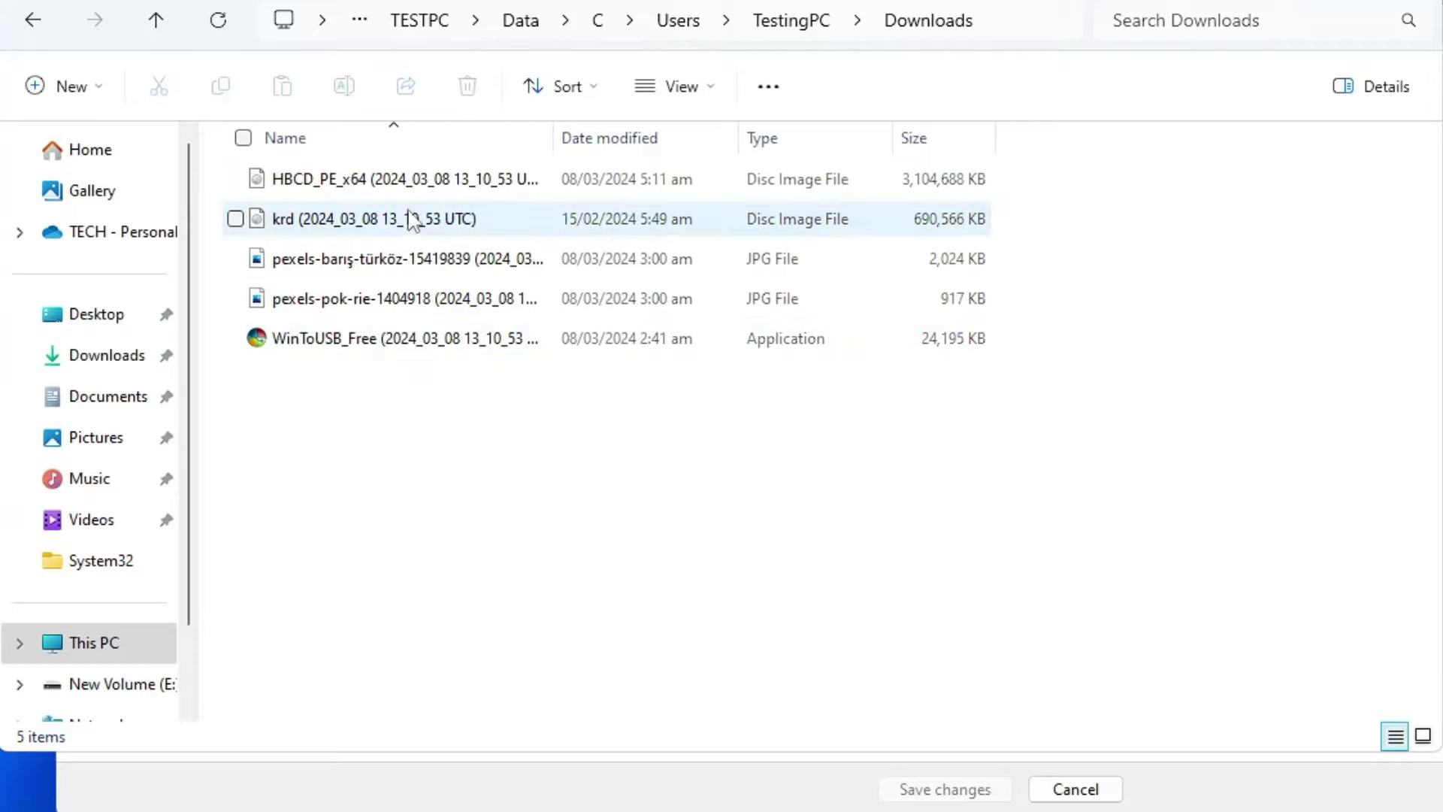
left_click(109, 364)
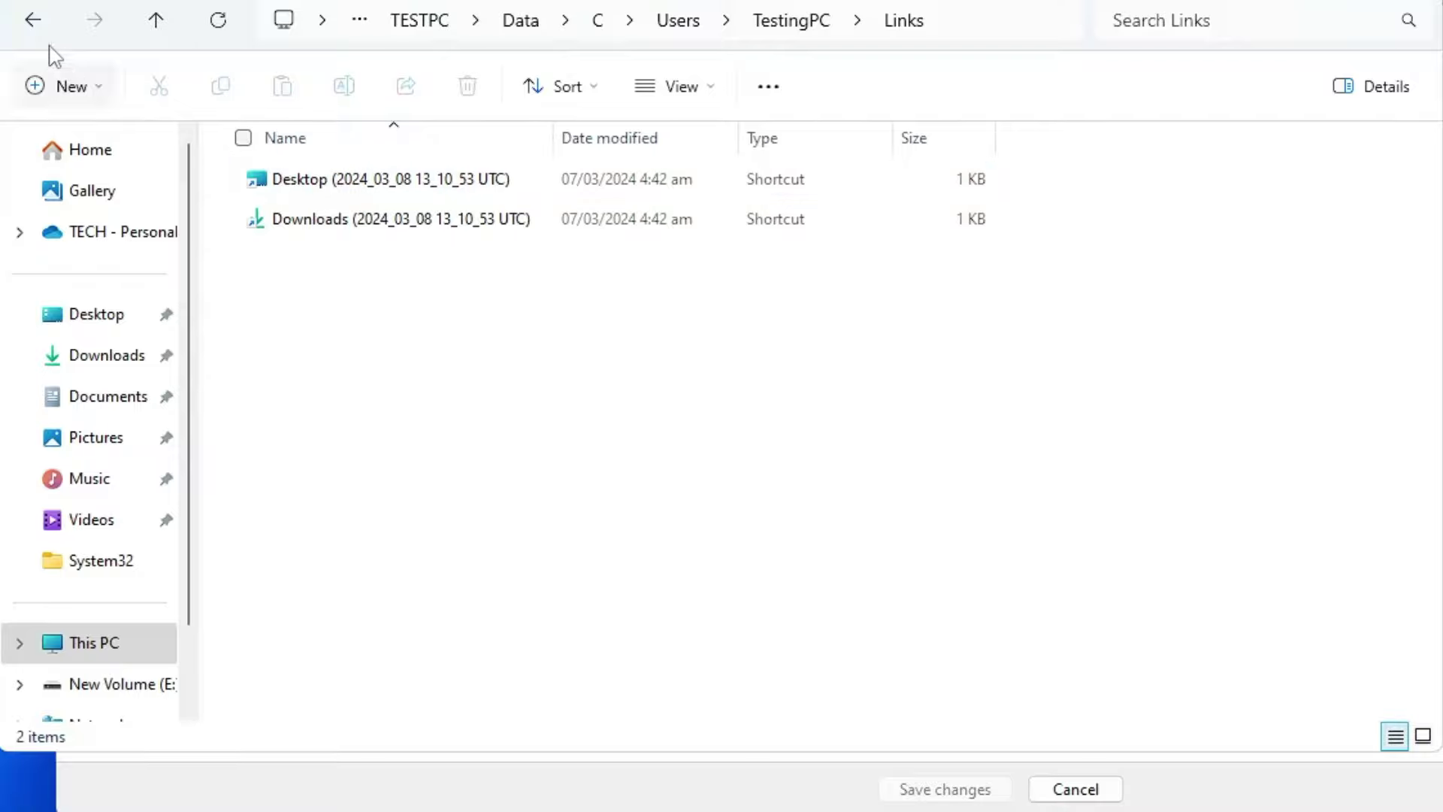
left_click(32, 21)
double_click(322, 264)
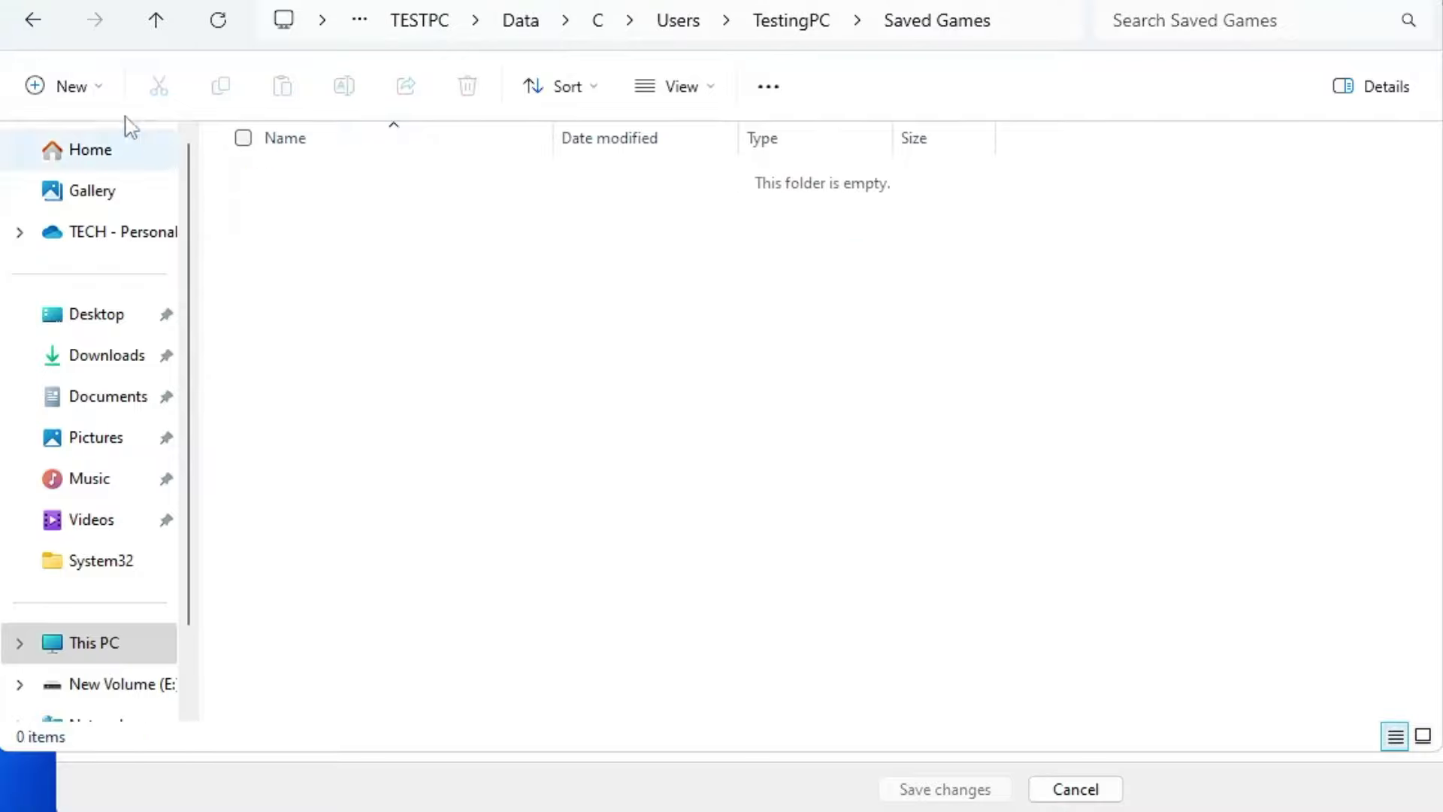
left_click(34, 23)
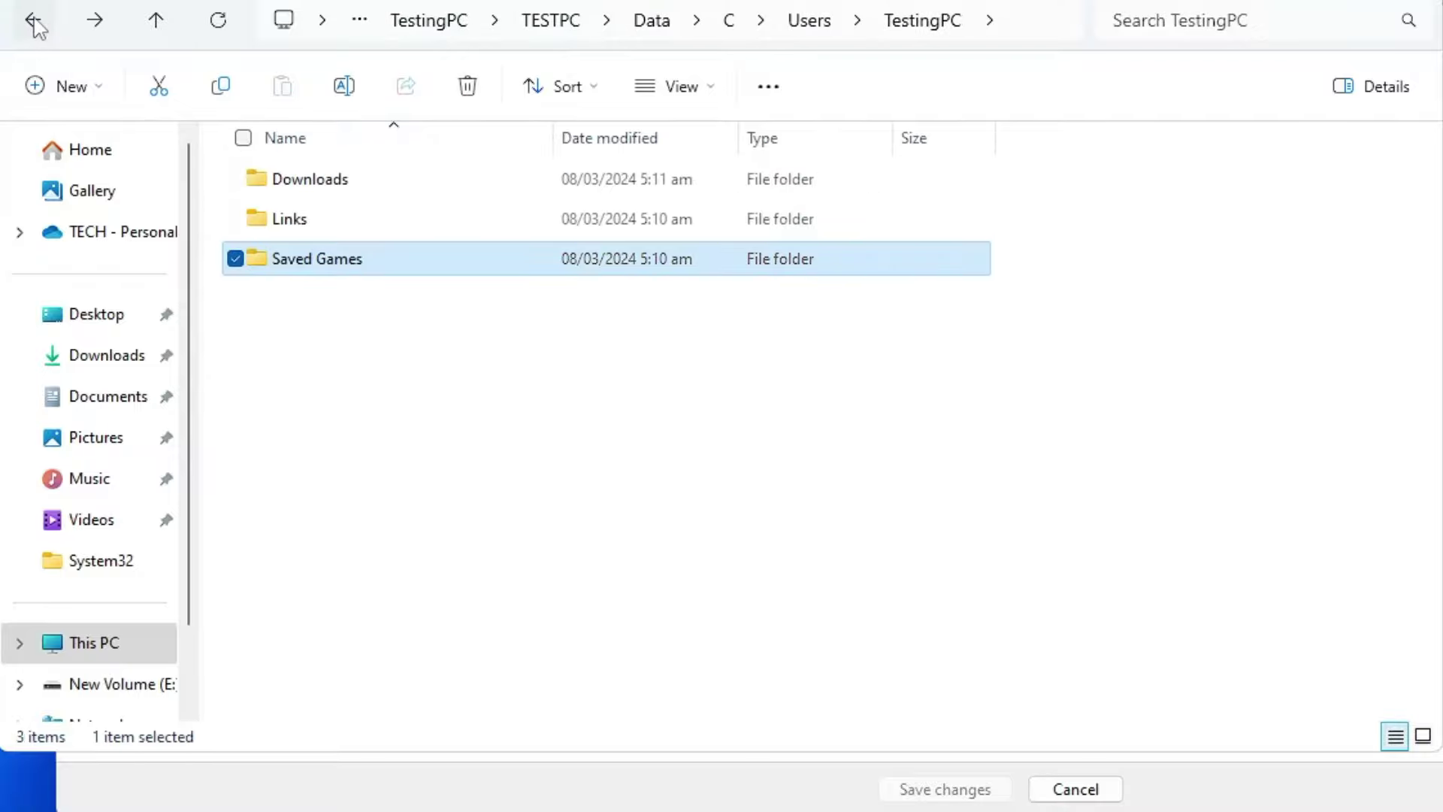
left_click(34, 22)
left_click(34, 22)
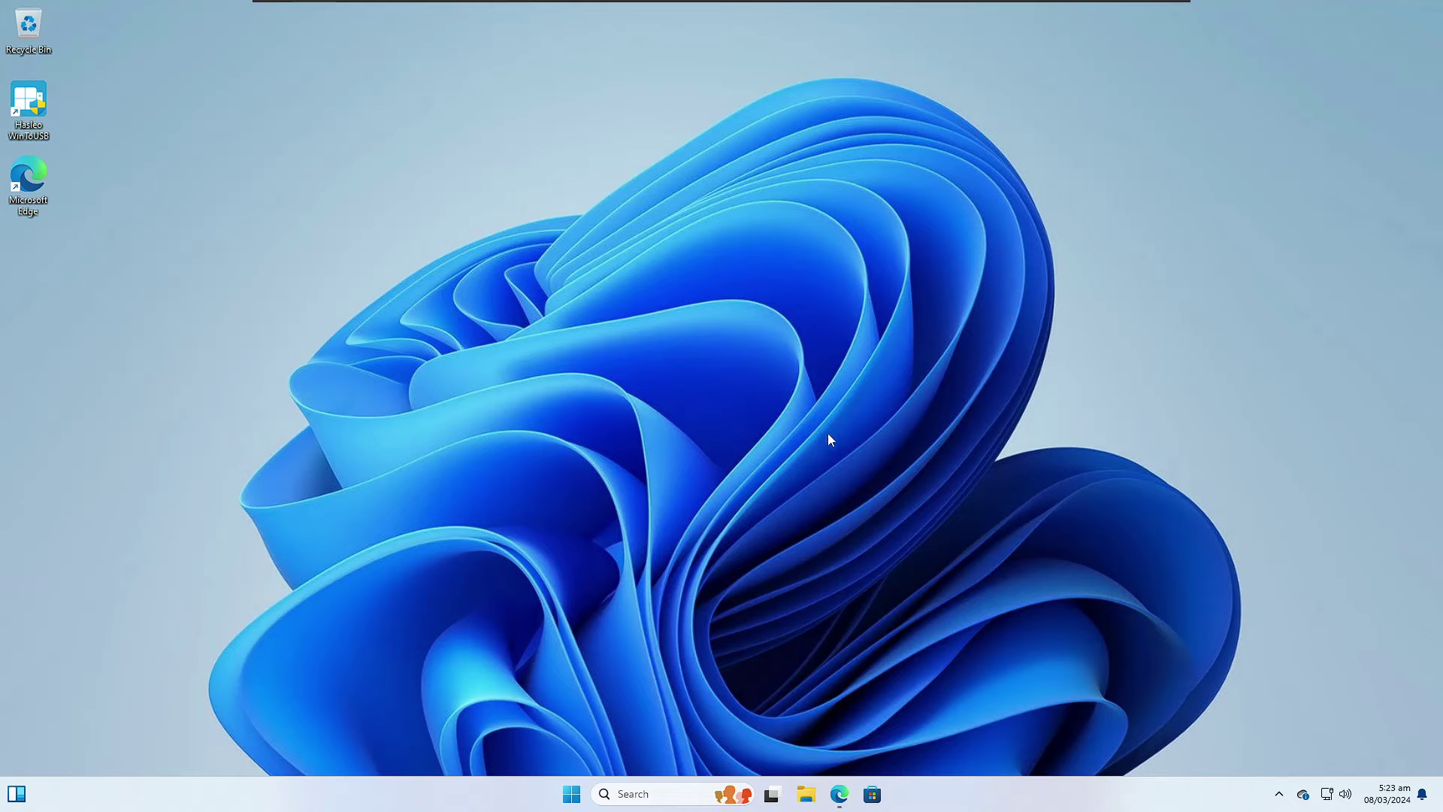
mouse_move(837, 790)
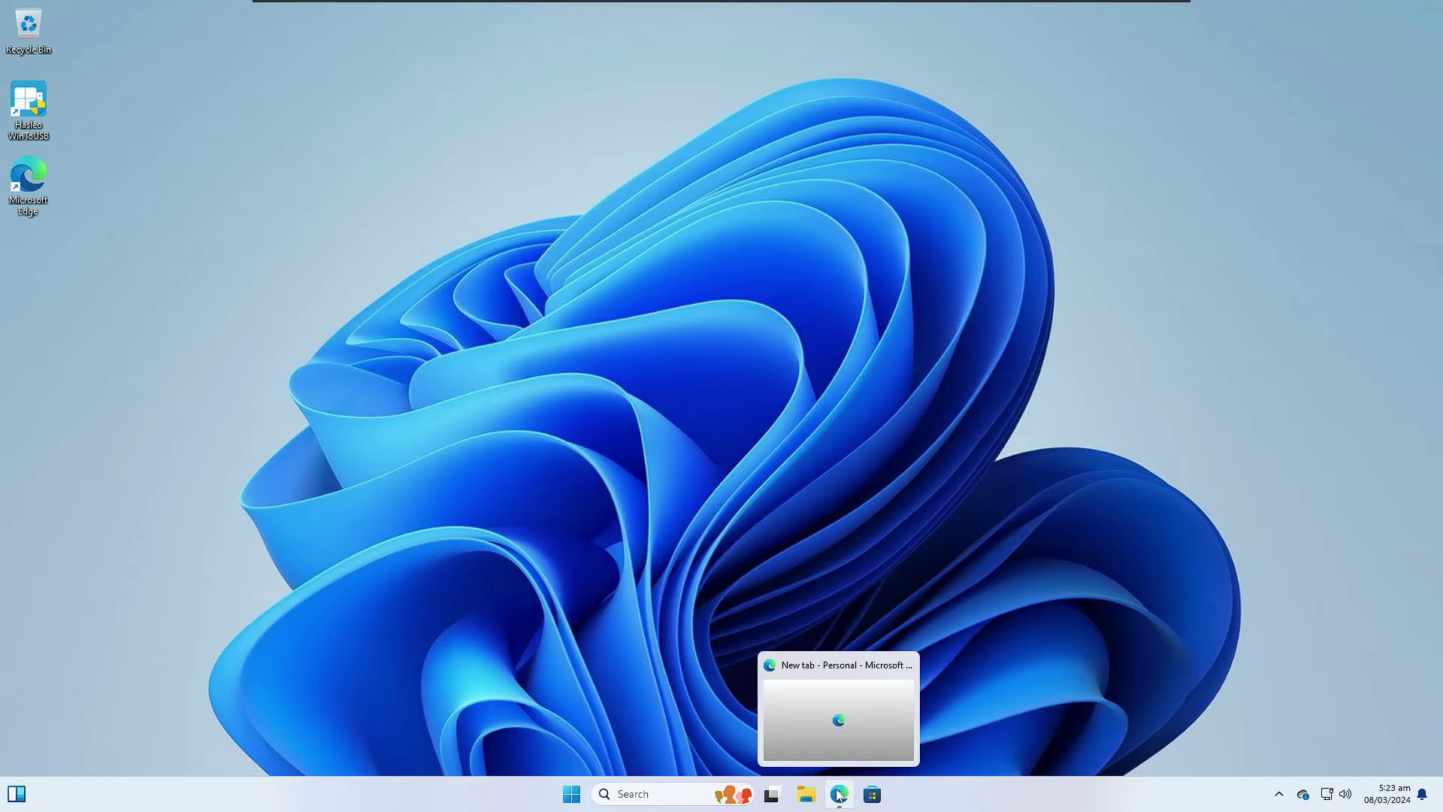
left_click(843, 794)
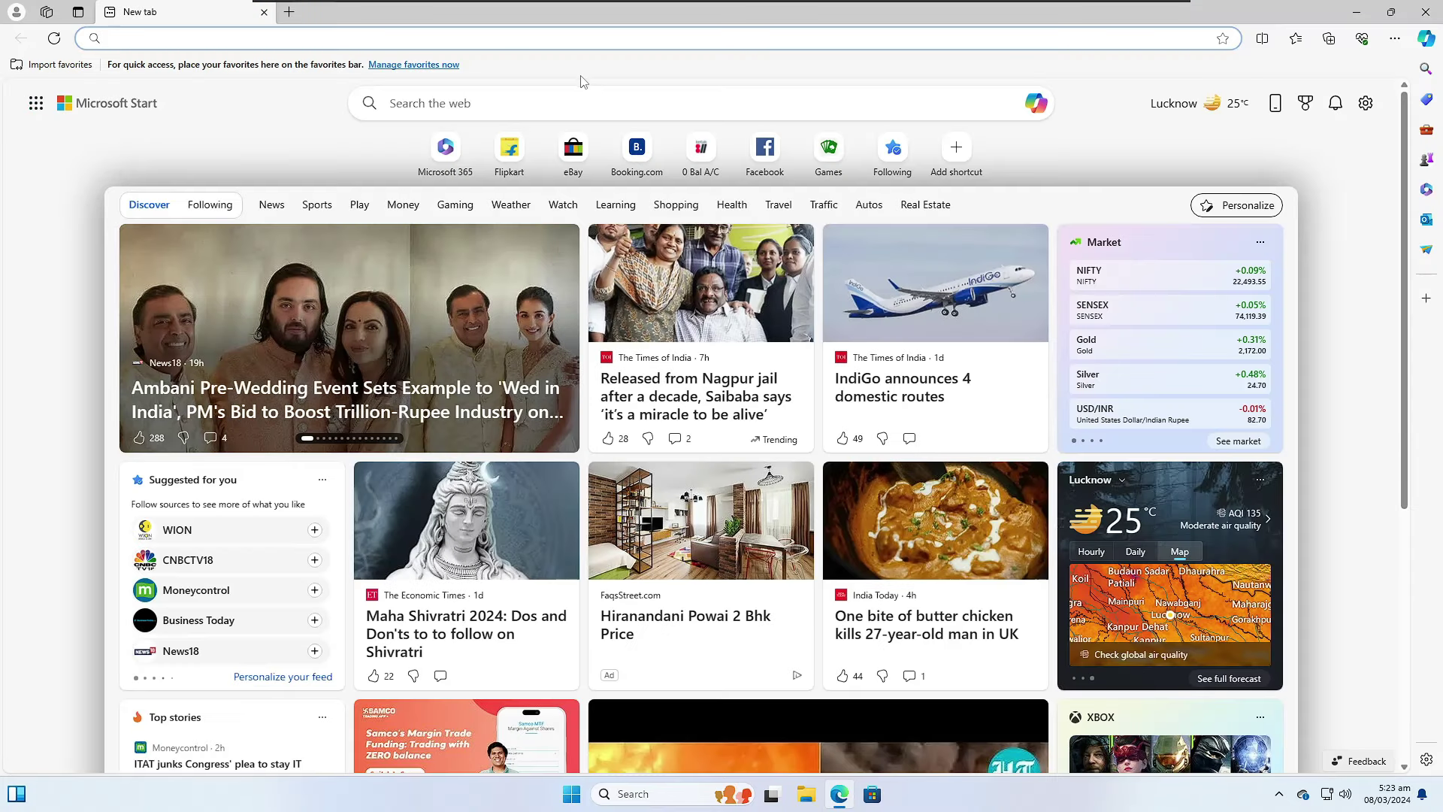
type("one drive")
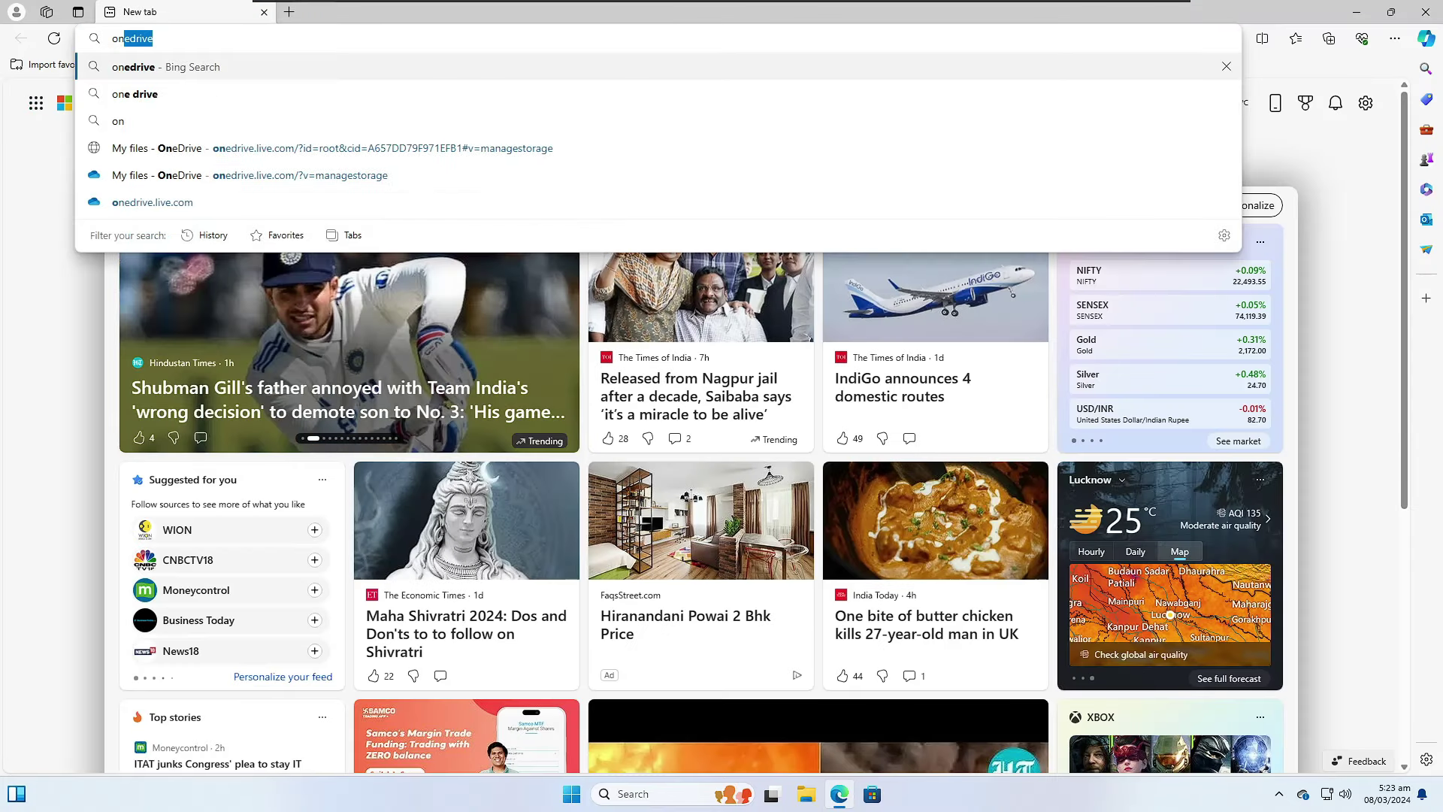
left_click(469, 67)
left_click(259, 301)
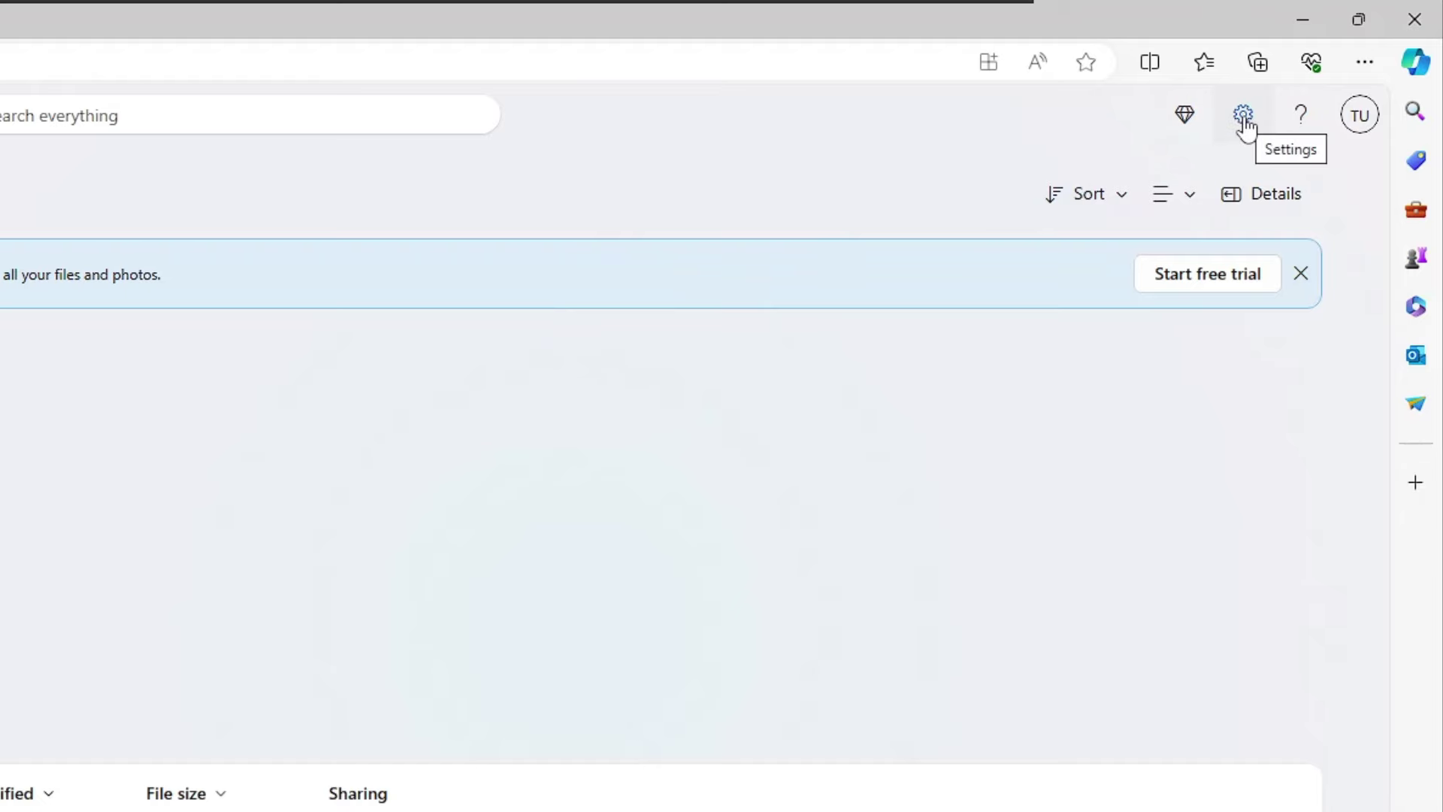
left_click(1241, 120)
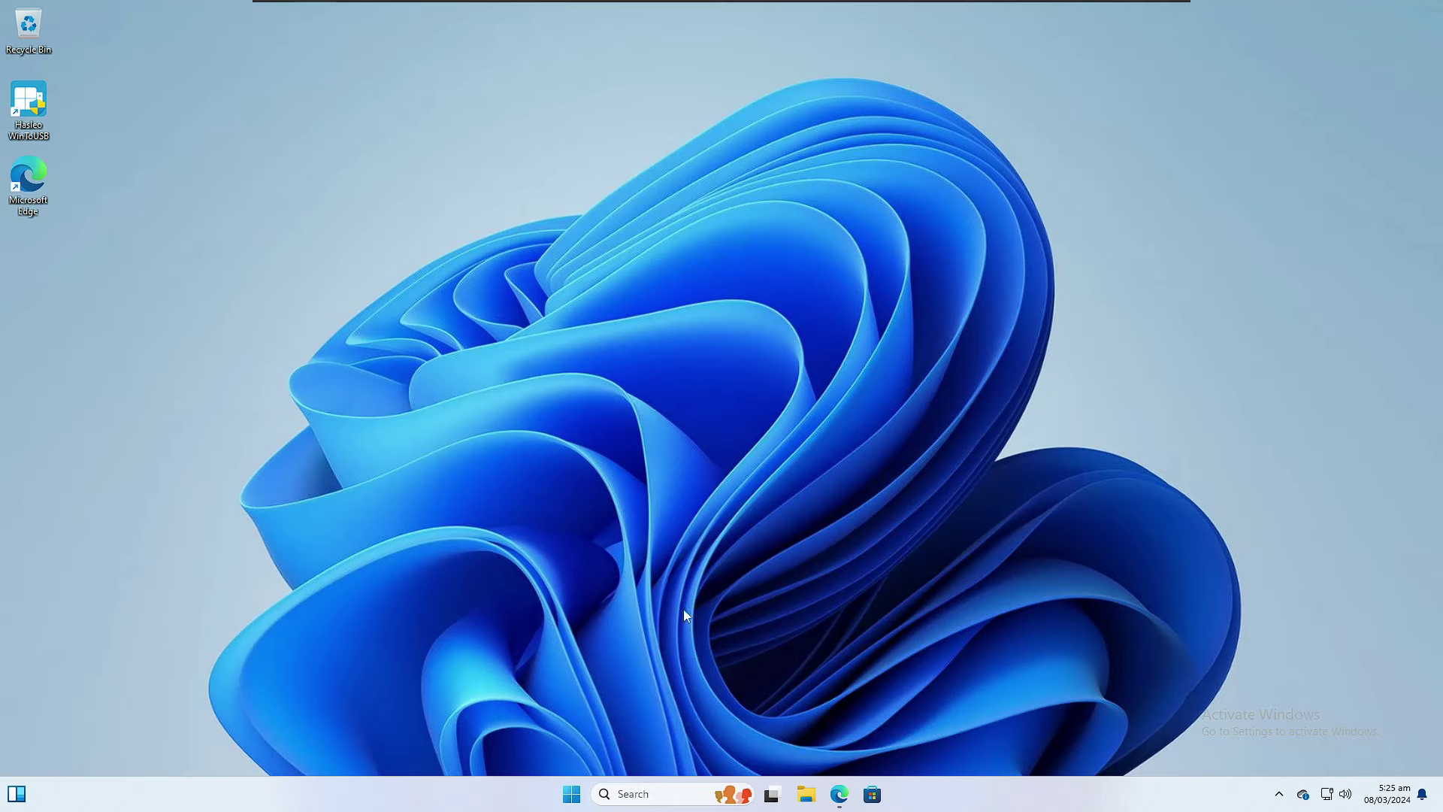
Step: Search 'file' to open File History and show Restore personal files for the 8 March 2024 backup
left_click(635, 794)
type("fi")
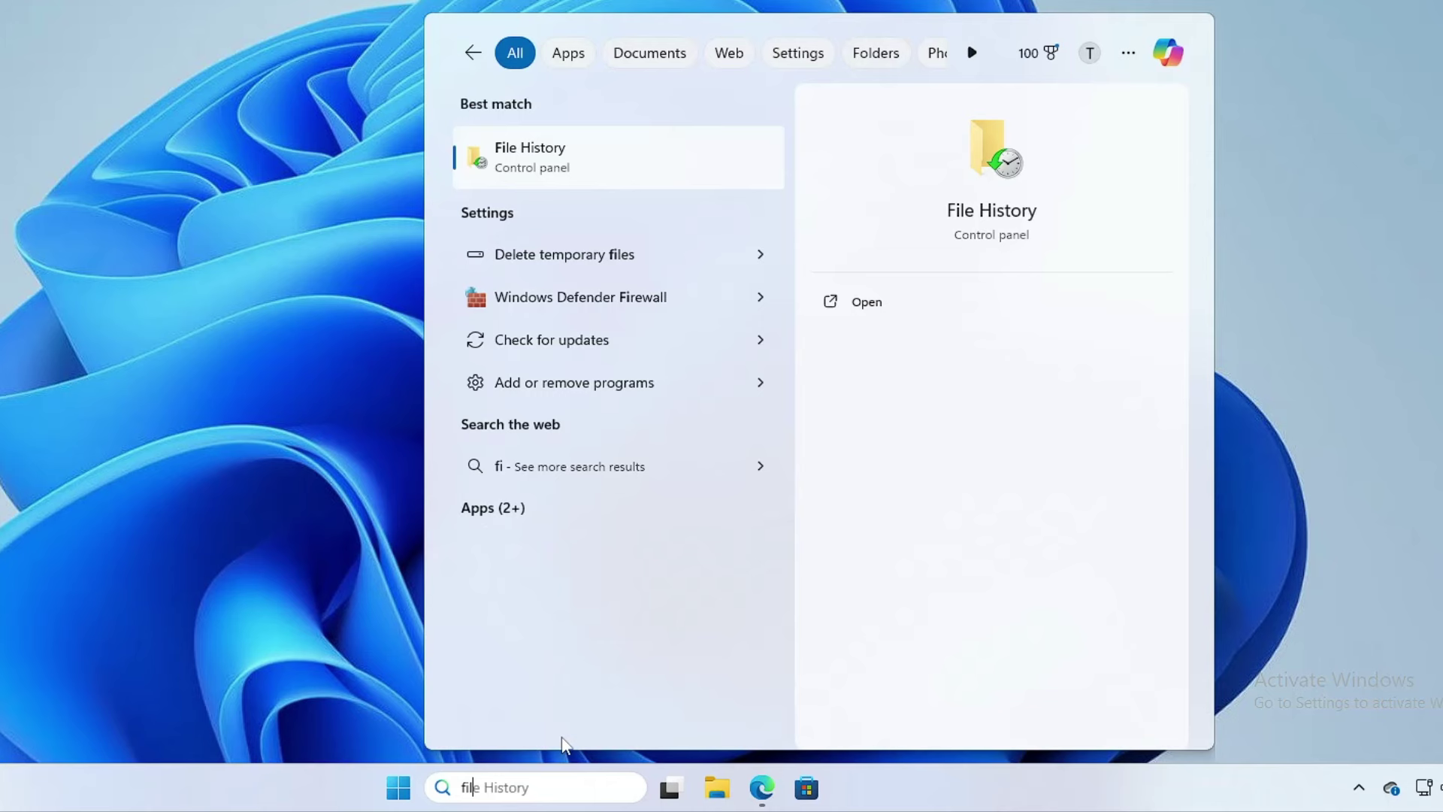
type("le")
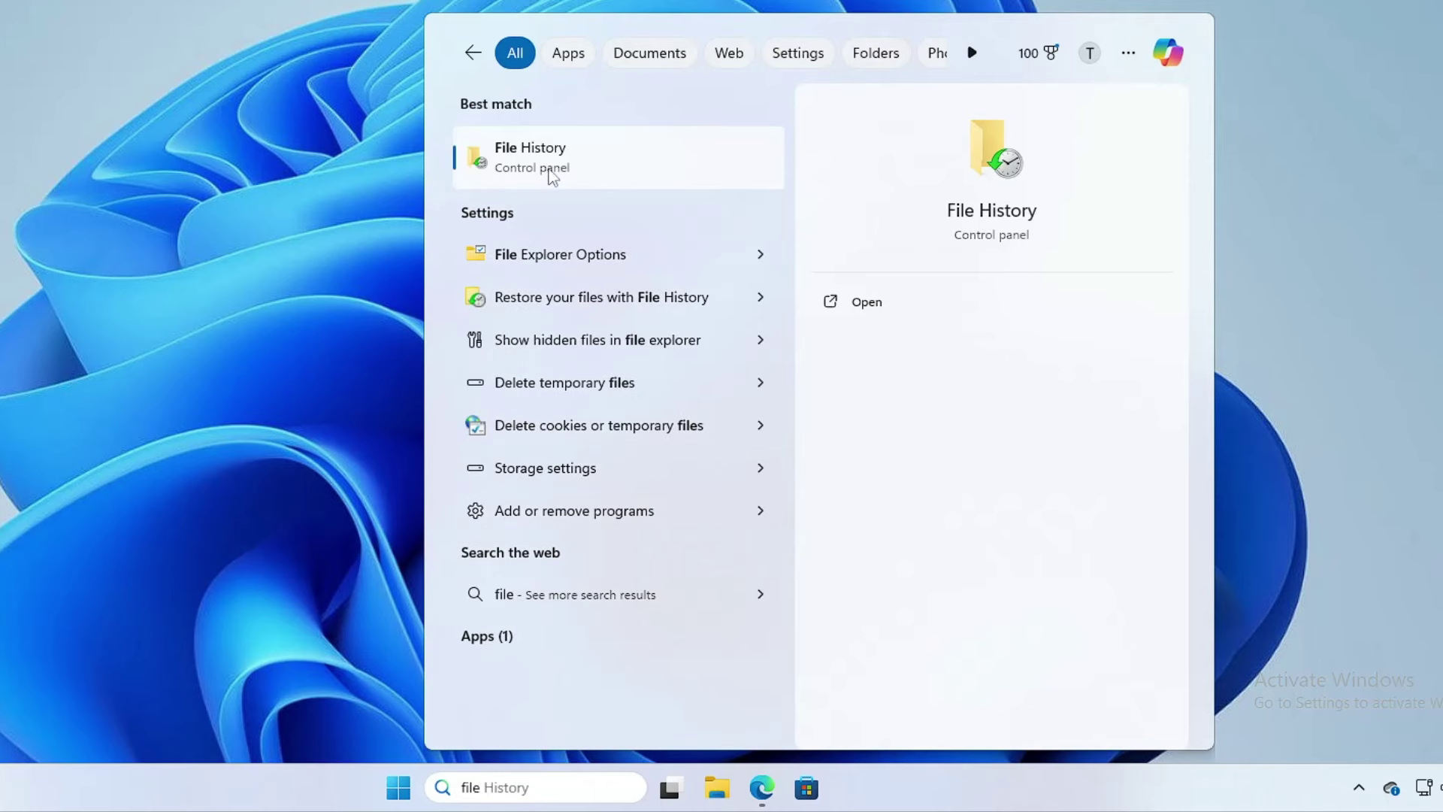
left_click(553, 149)
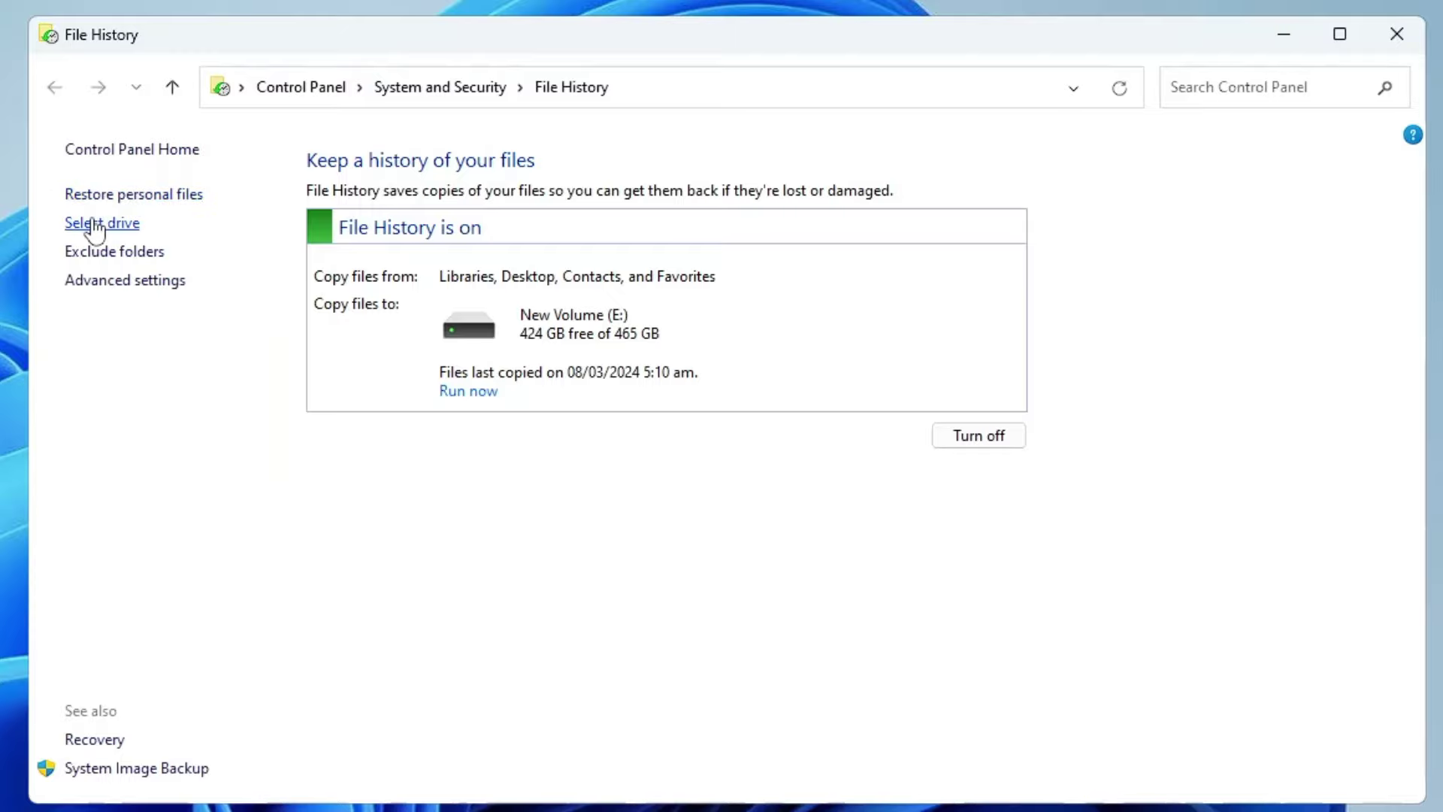
left_click(152, 197)
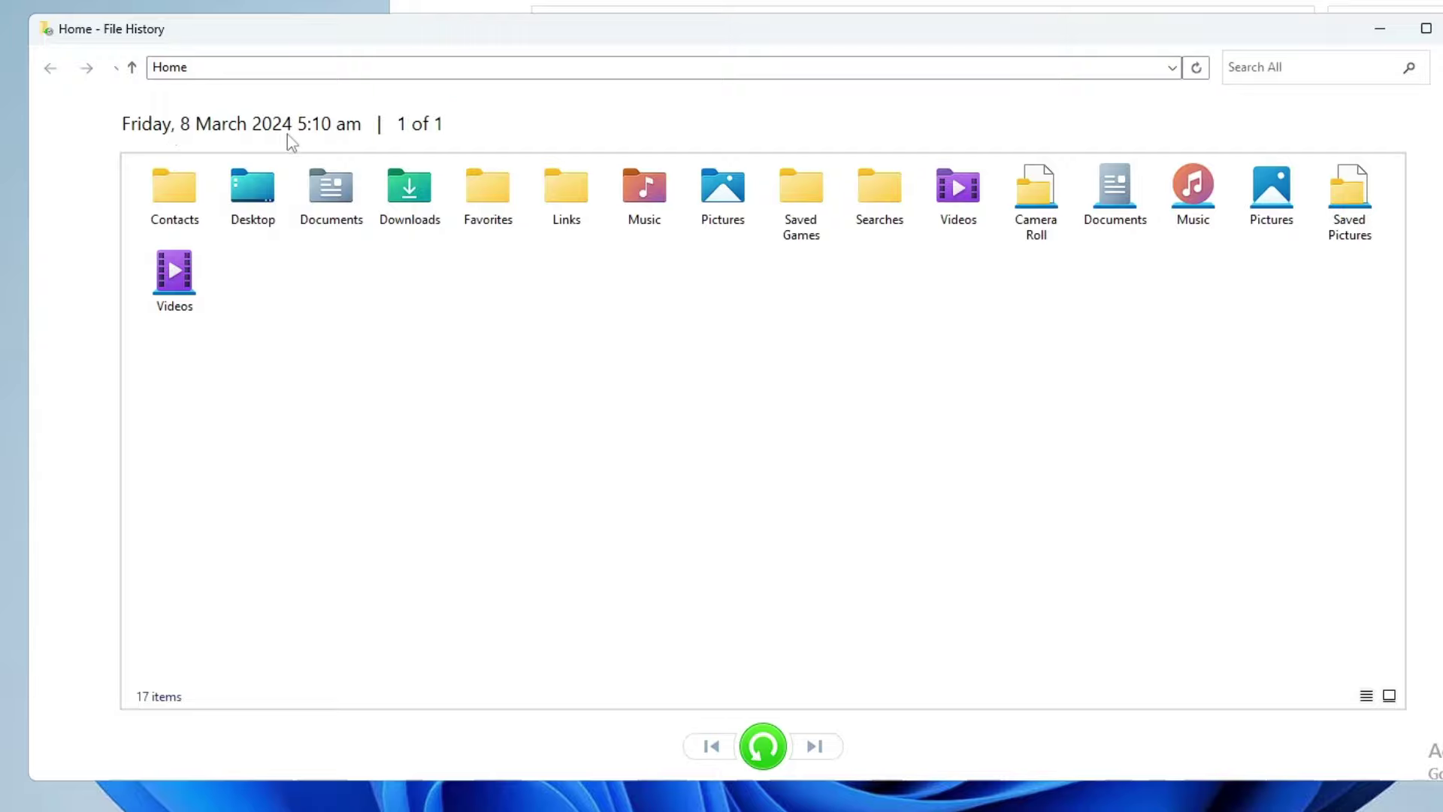
Step: Select Documents, Favorites, Links and Music in the restore window, then close File History
left_click(474, 213)
left_click(419, 207)
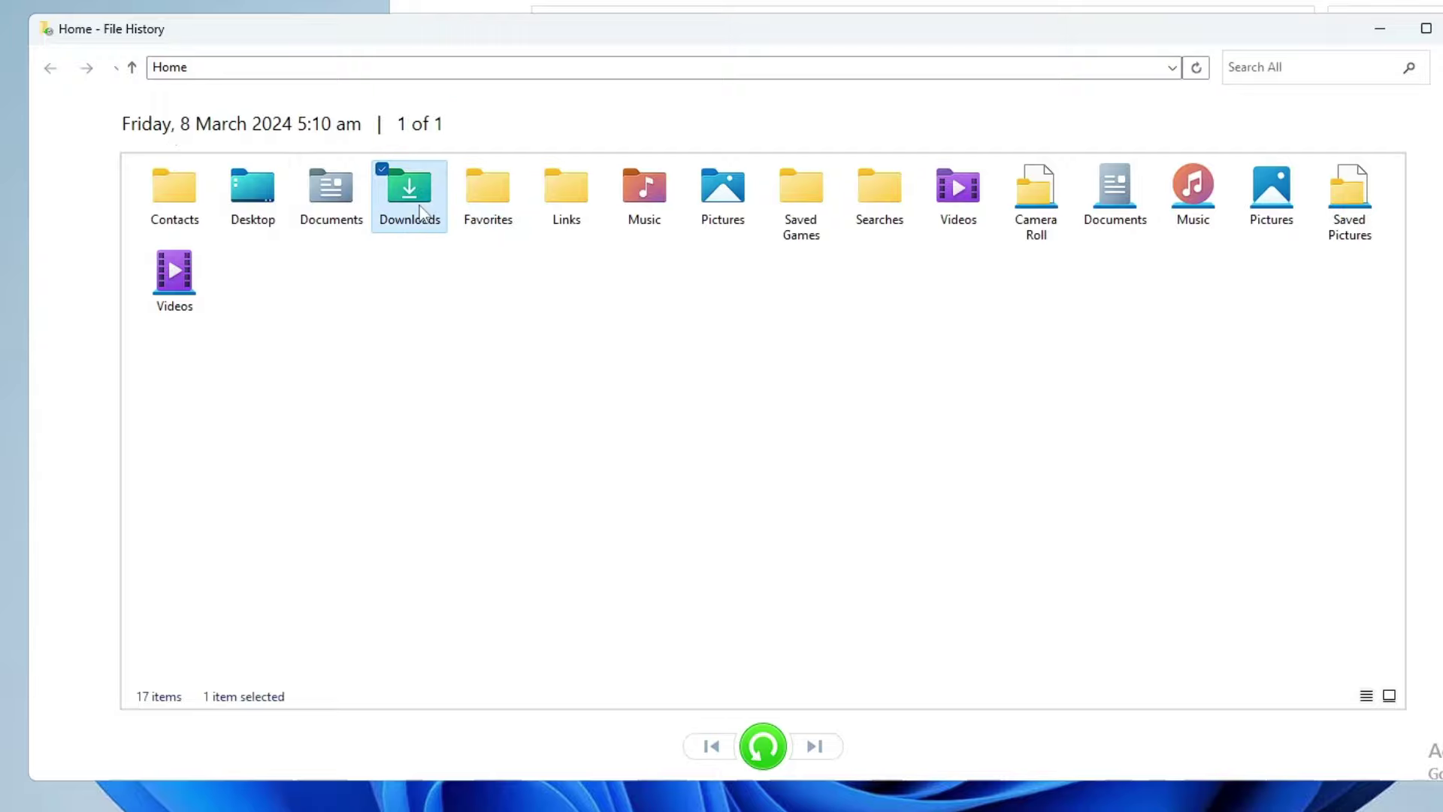
left_click(336, 210)
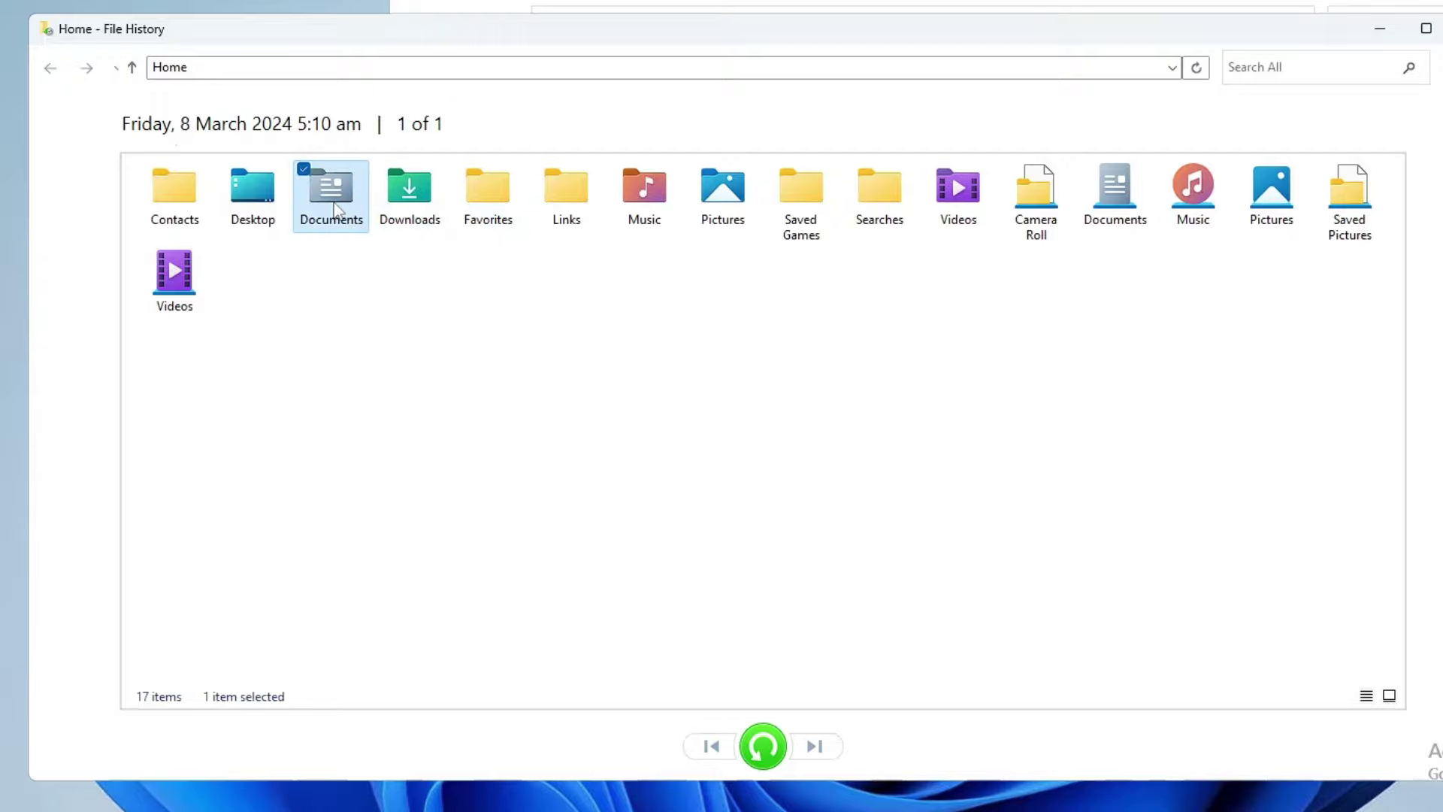
left_click(450, 204, "ctrl")
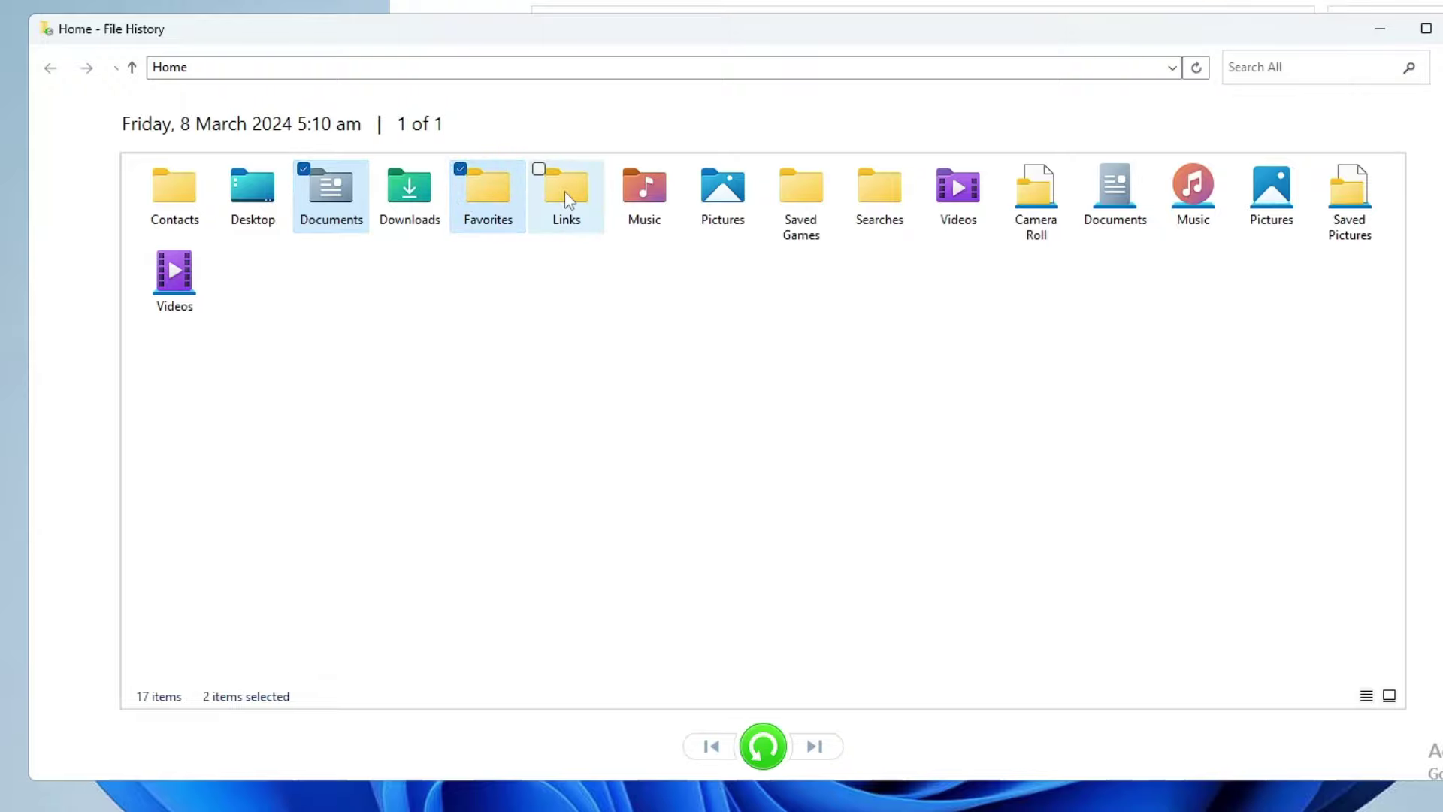
left_click(565, 191, "ctrl")
left_click(621, 194, "ctrl")
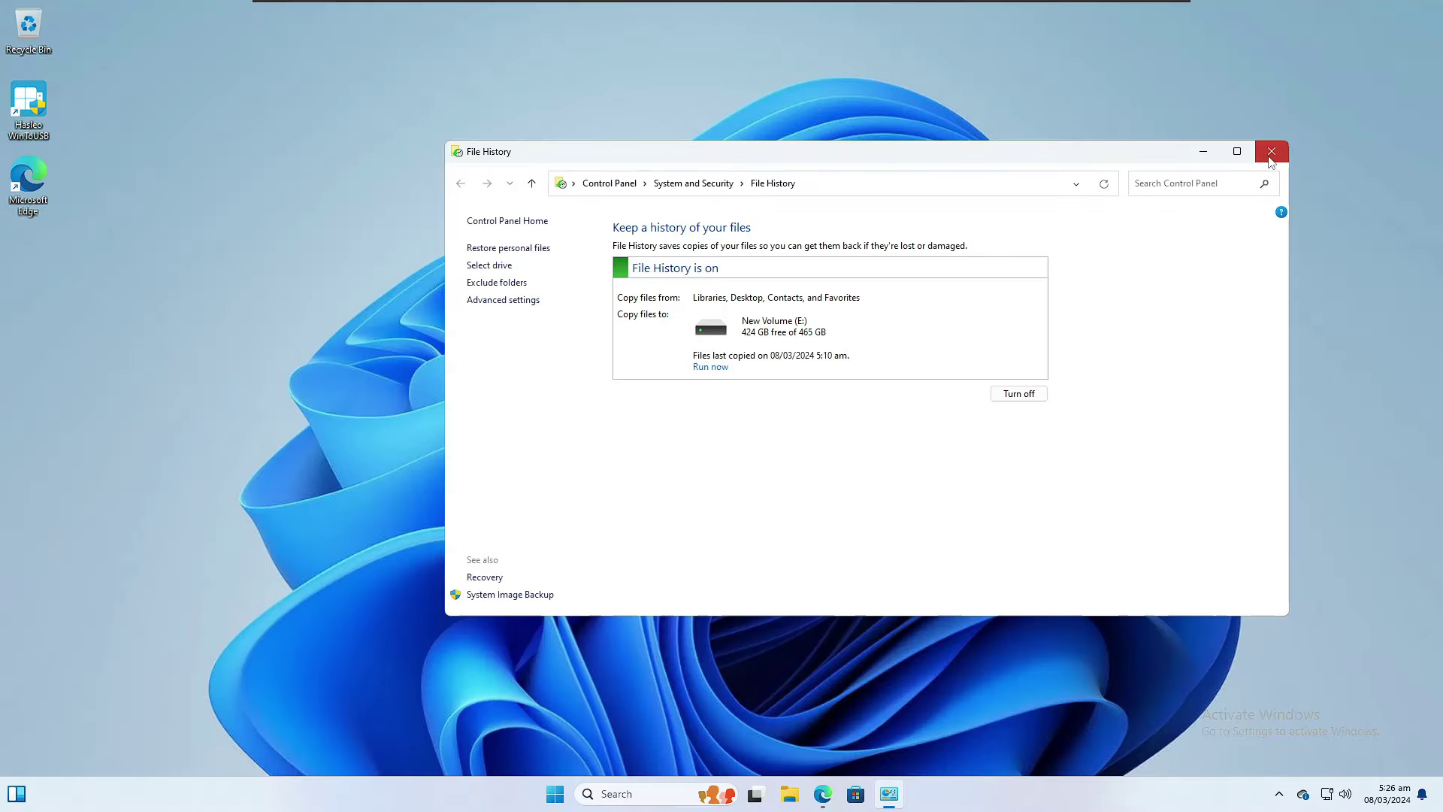
left_click(1271, 157)
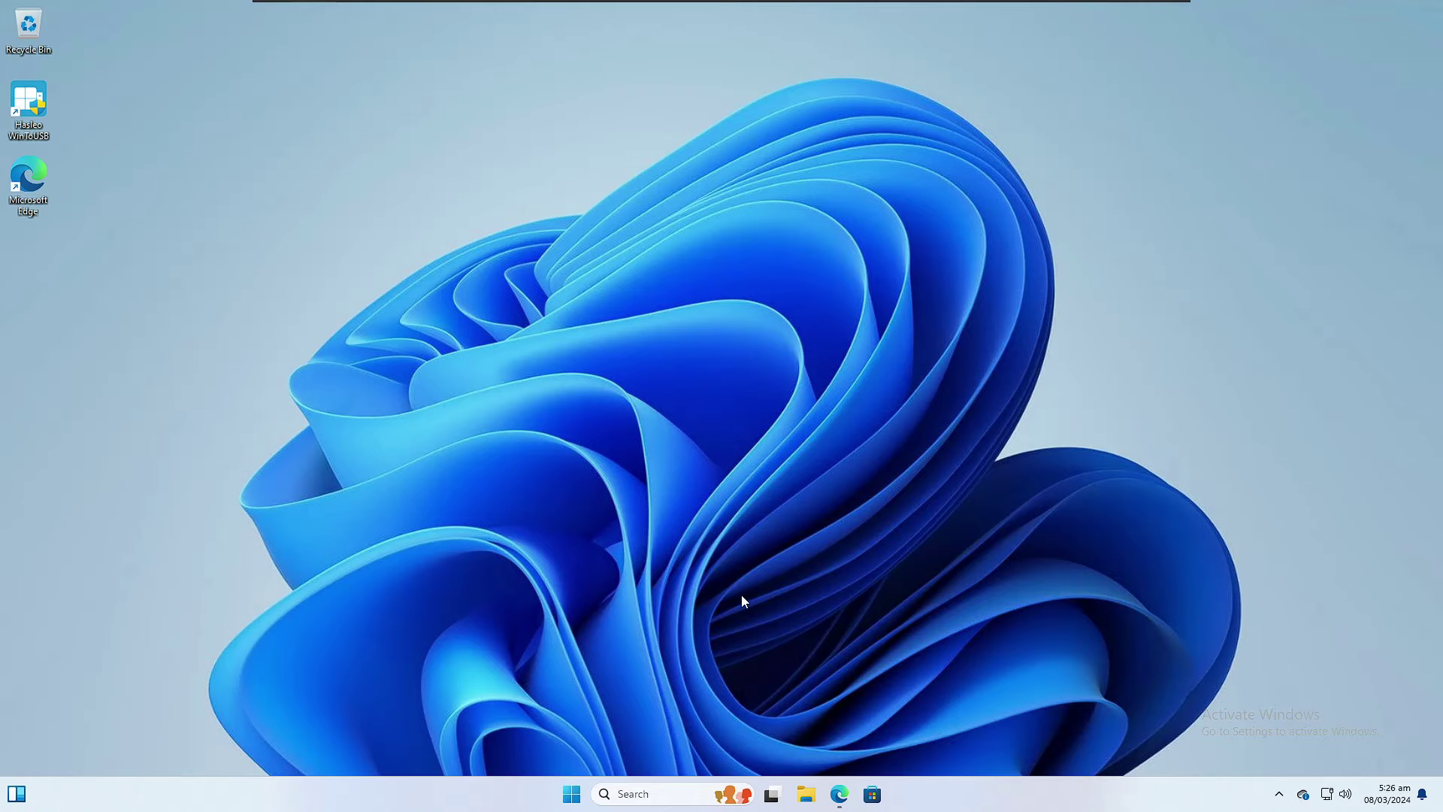
Step: Open Windows Settings and go to Windows Update's Advanced options
right_click(573, 795)
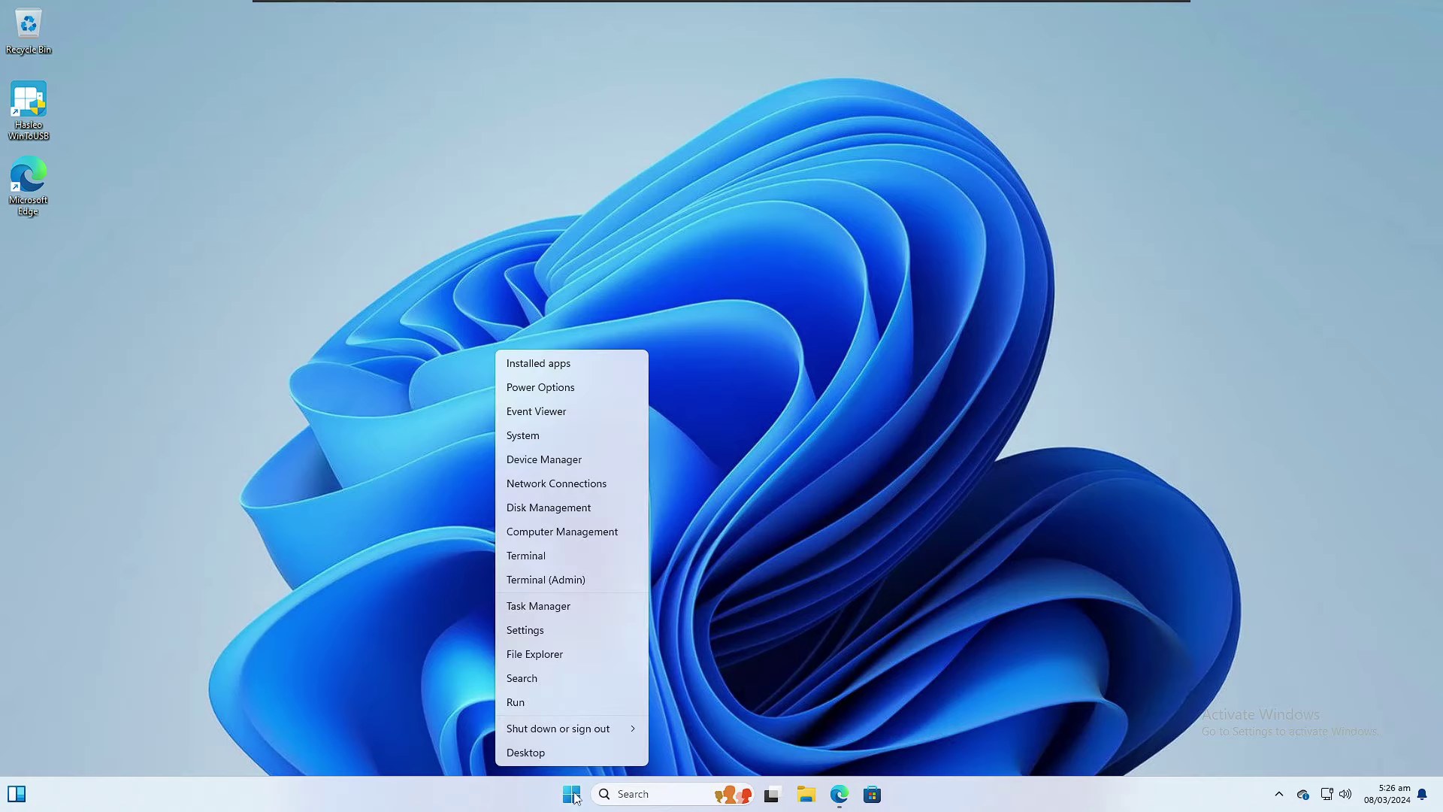
left_click(539, 632)
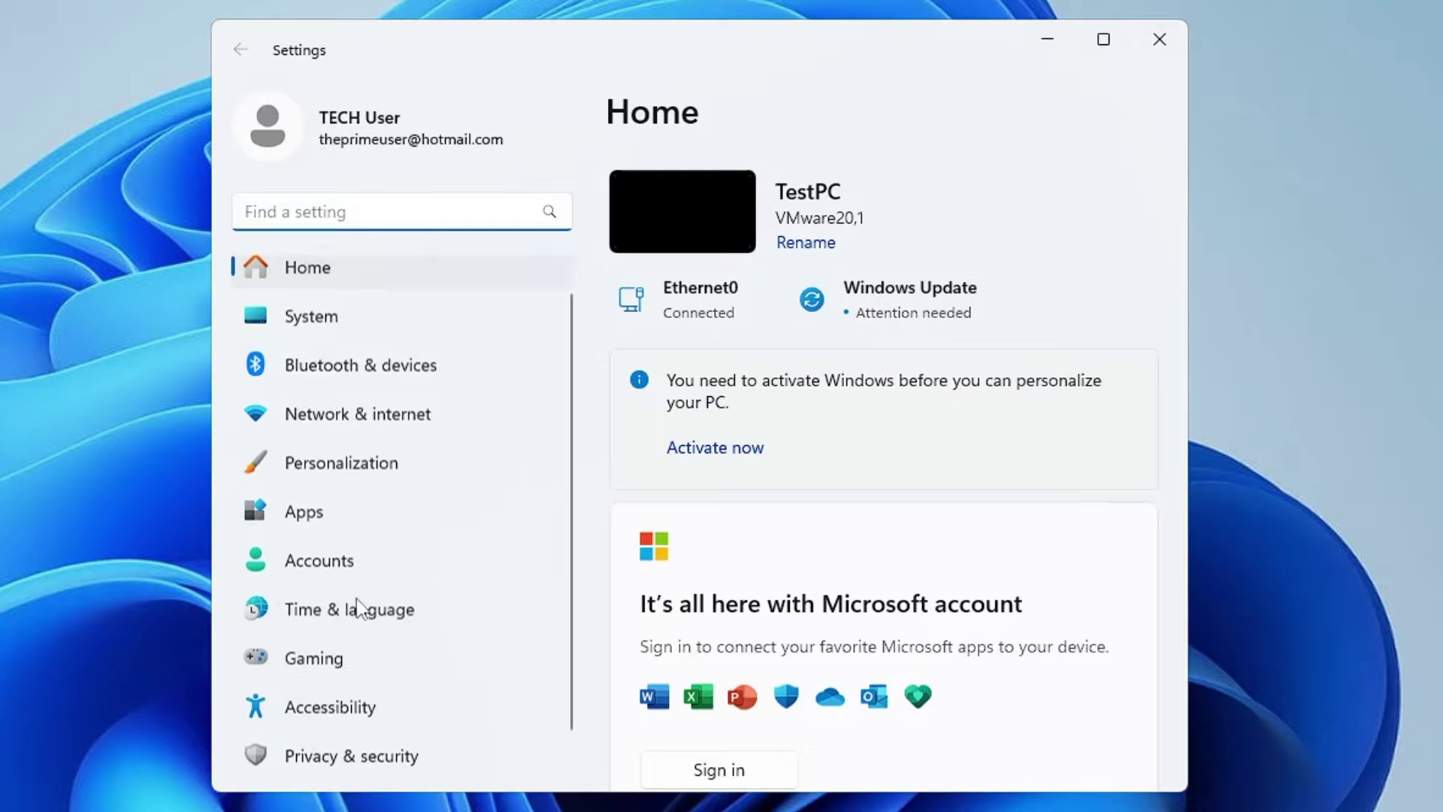
scroll(360, 616, "down", 1)
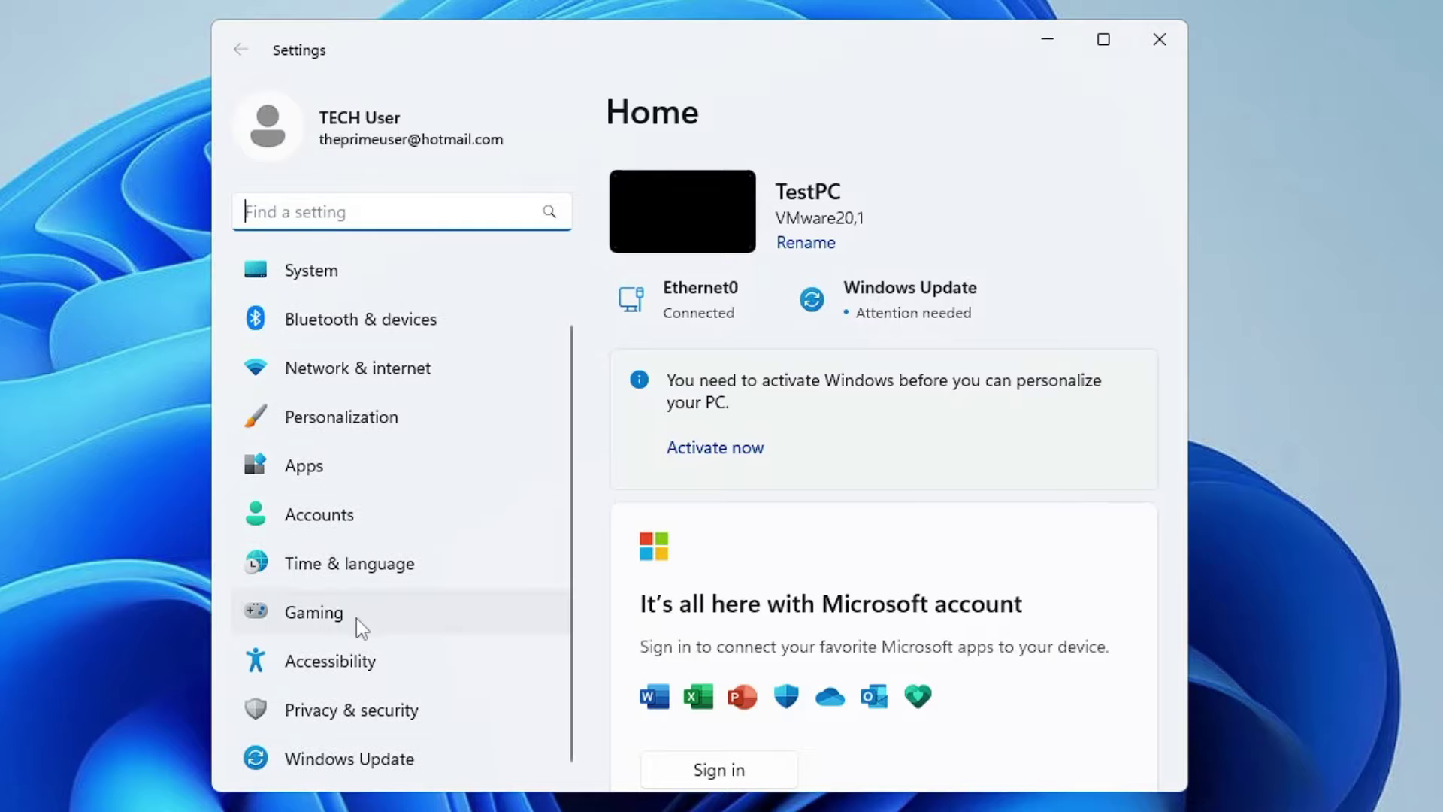
left_click(361, 766)
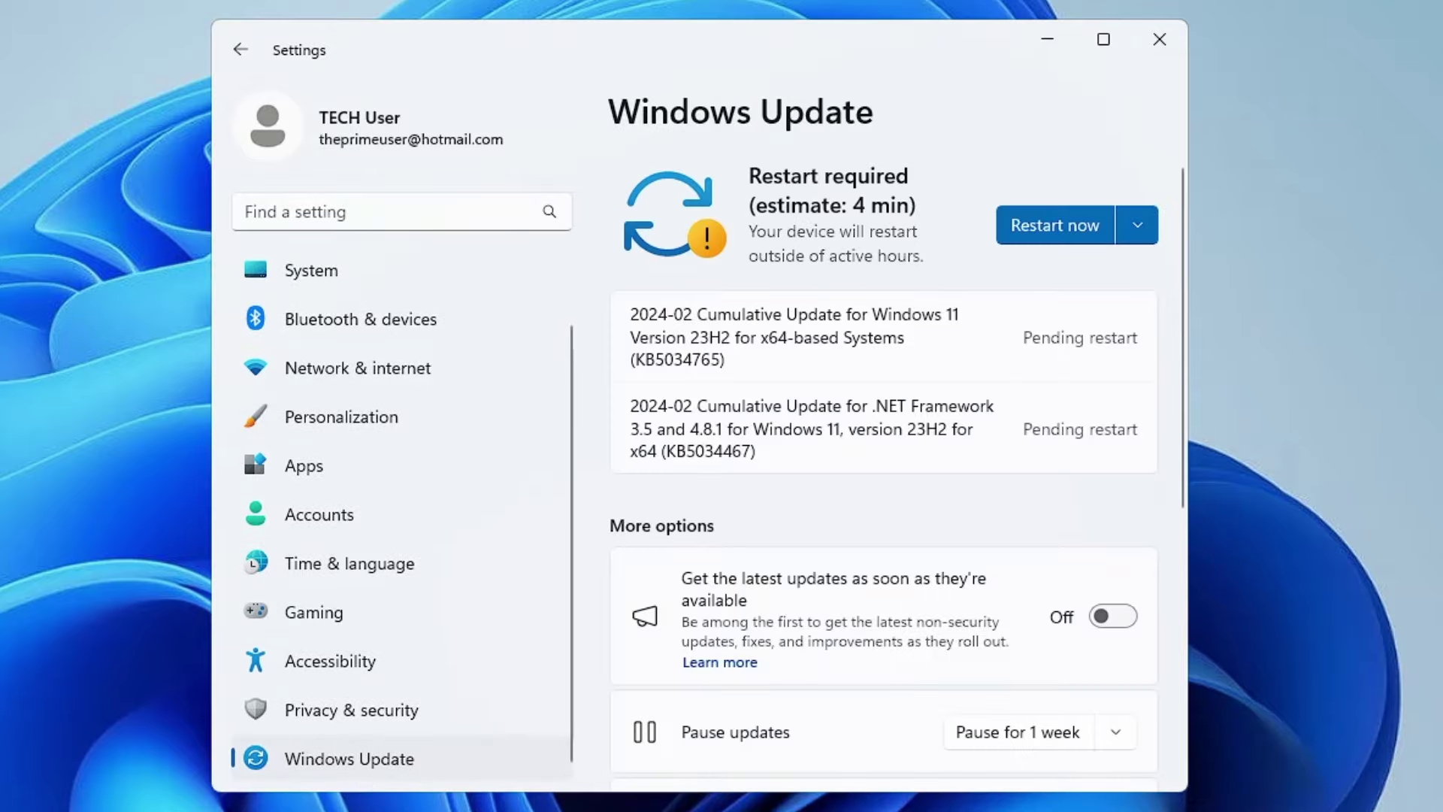
scroll(793, 428, "down", 4)
scroll(659, 345, "down", 2)
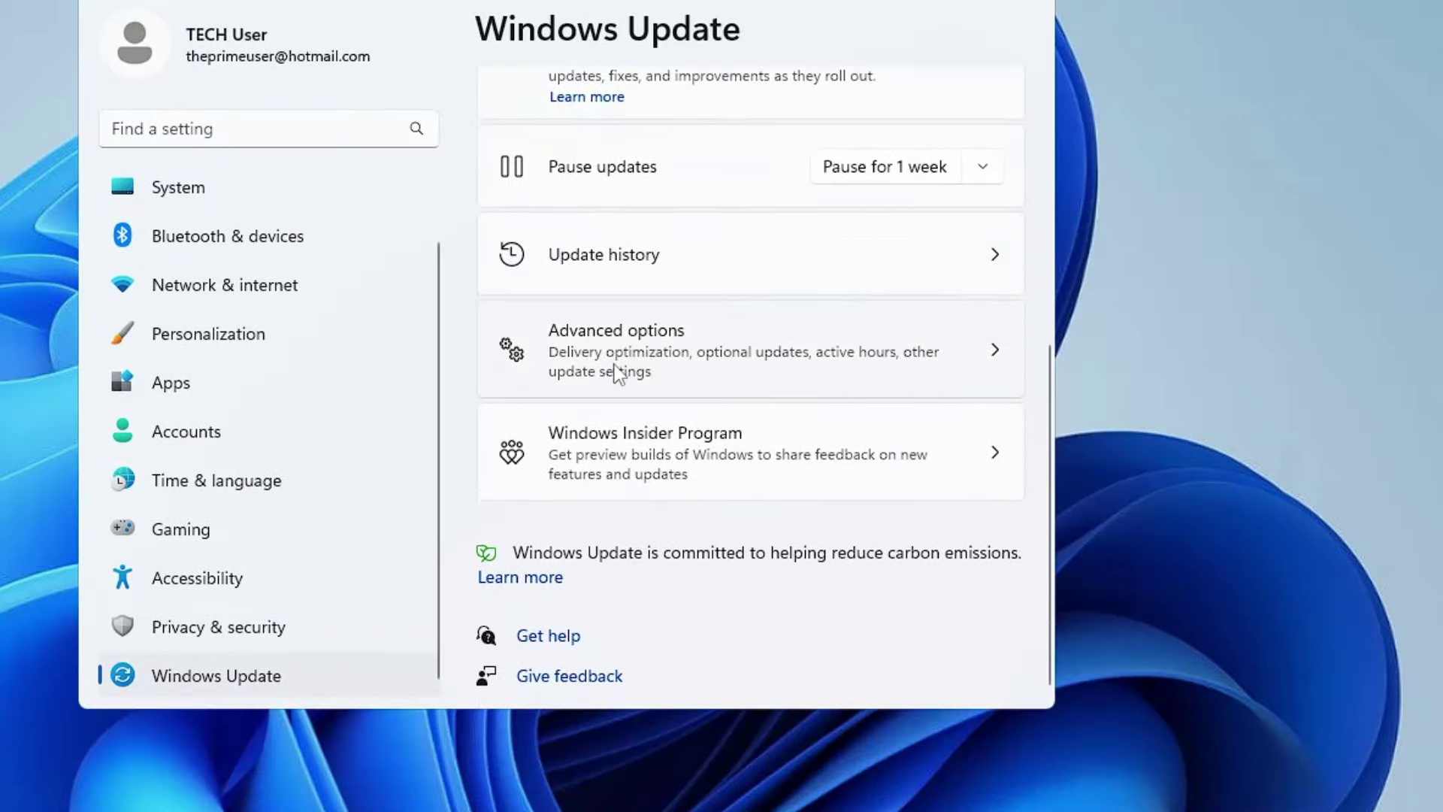
left_click(667, 367)
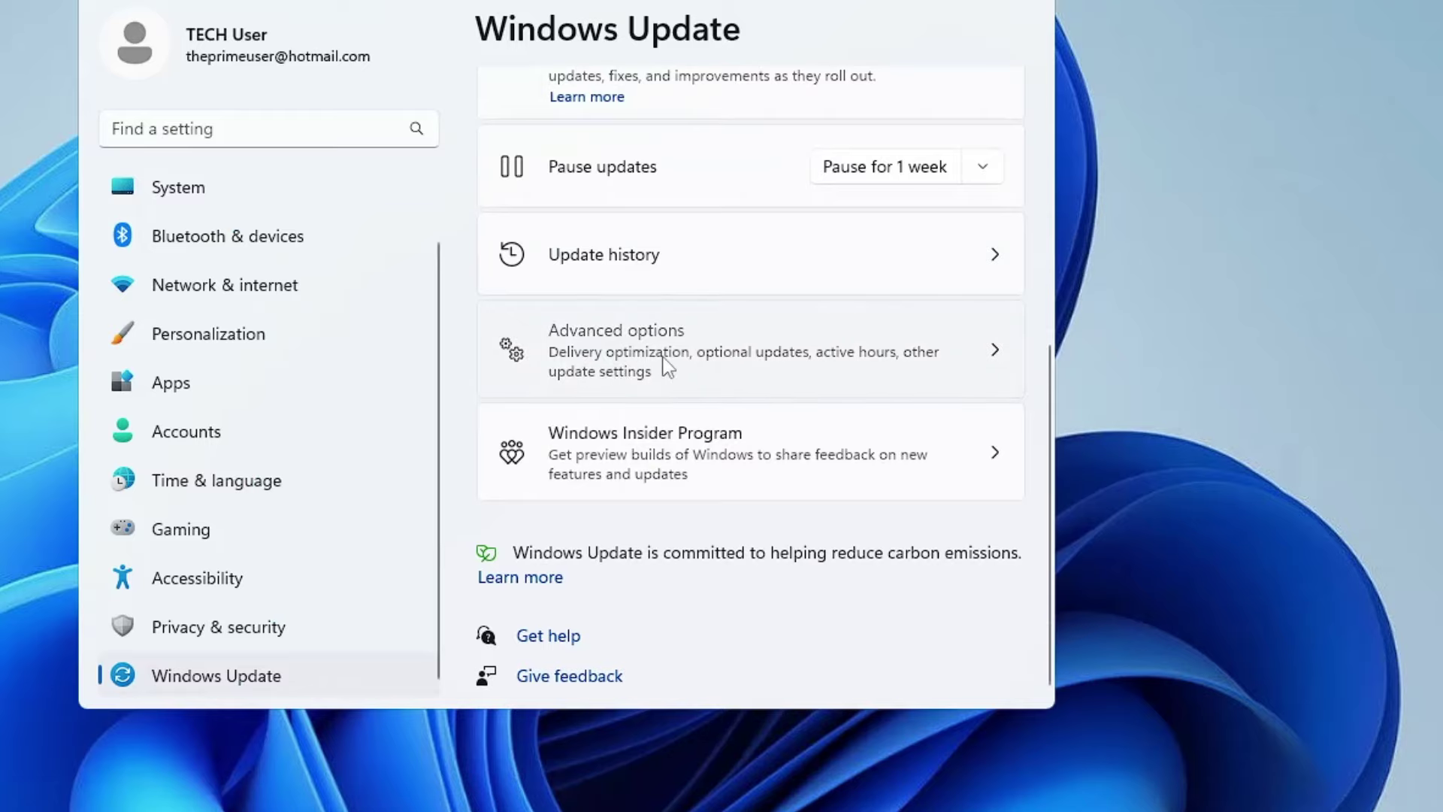
Step: Under Recovery, choose Advanced startup's Restart now and confirm the restart
scroll(665, 363, "down", 5)
scroll(657, 340, "down", 1)
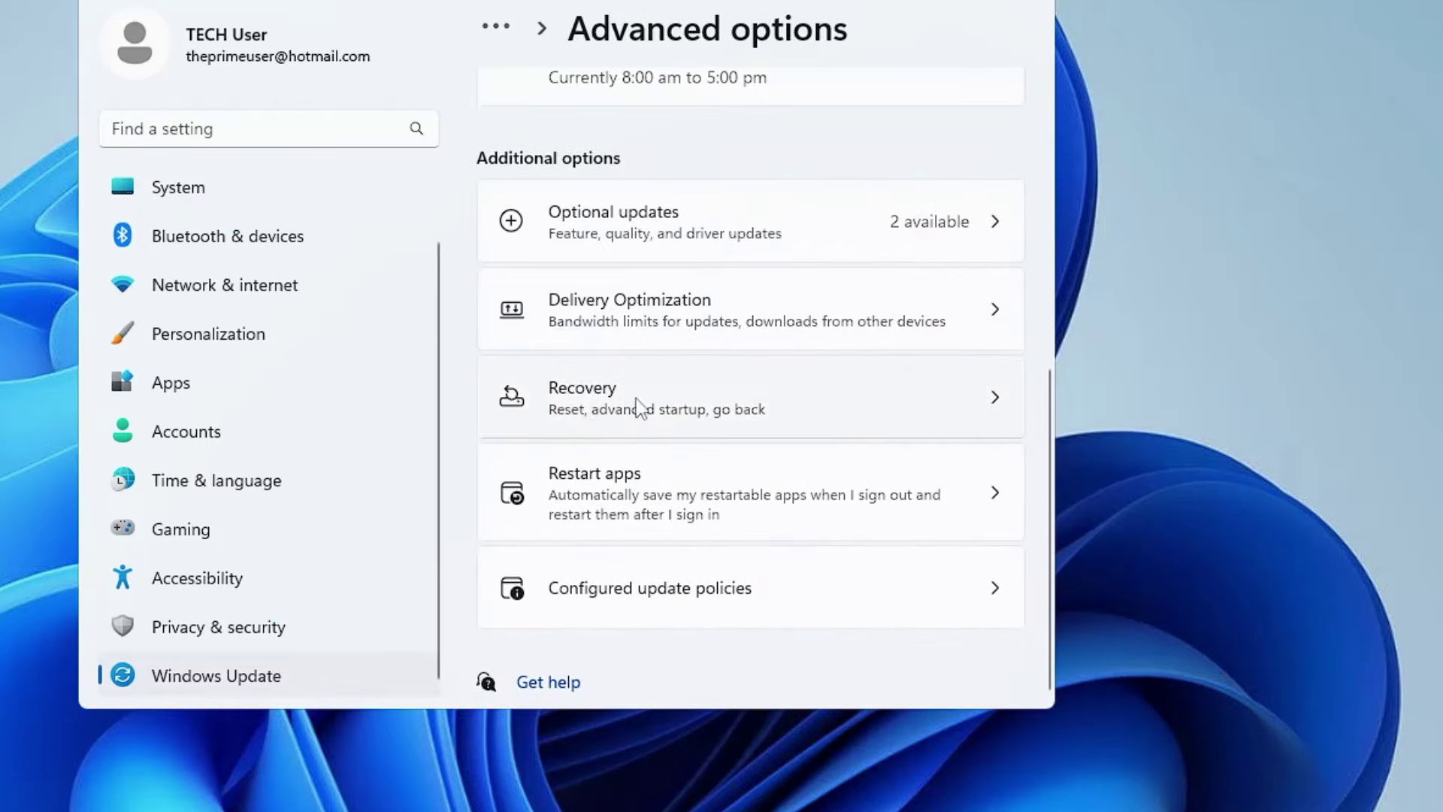
left_click(675, 407)
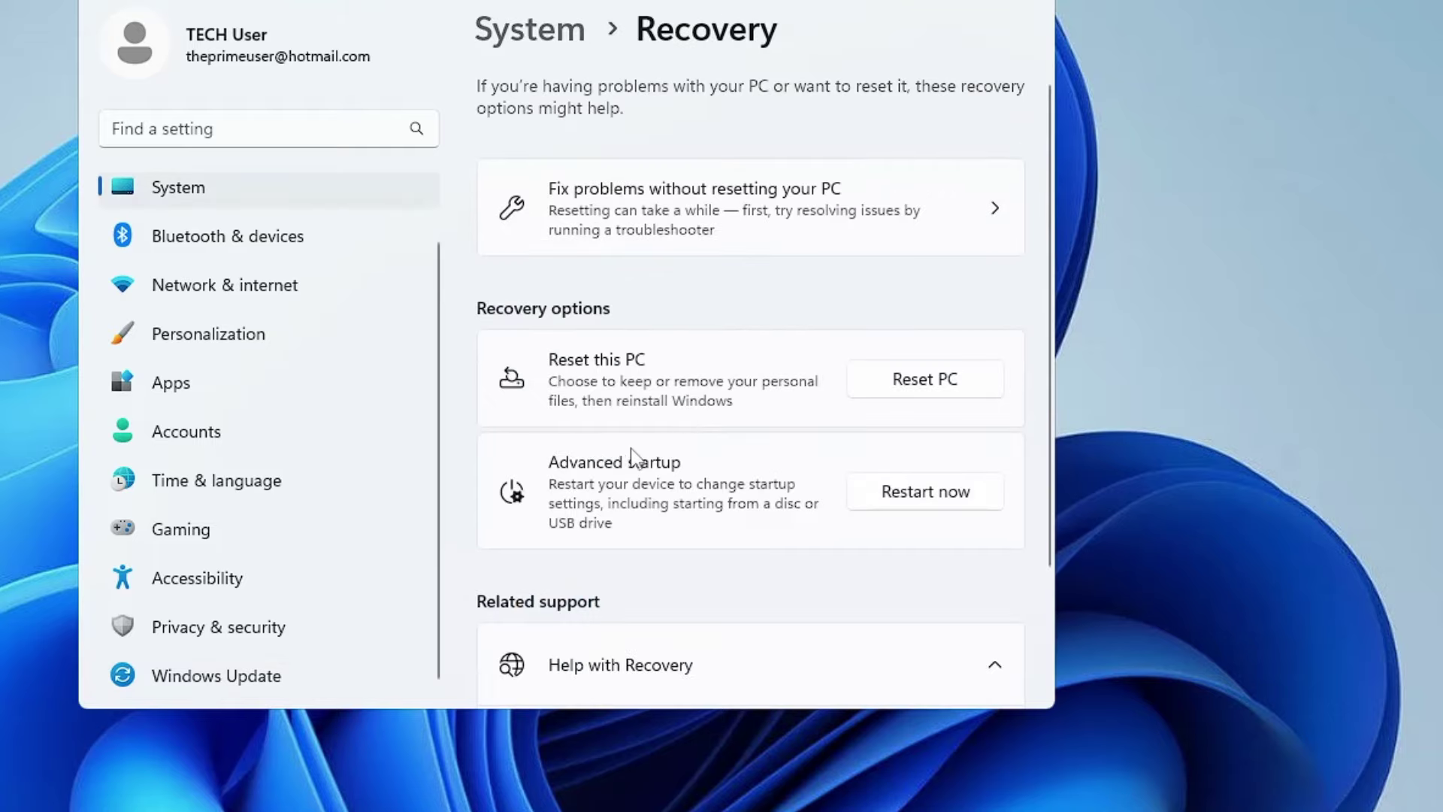
left_click(911, 507)
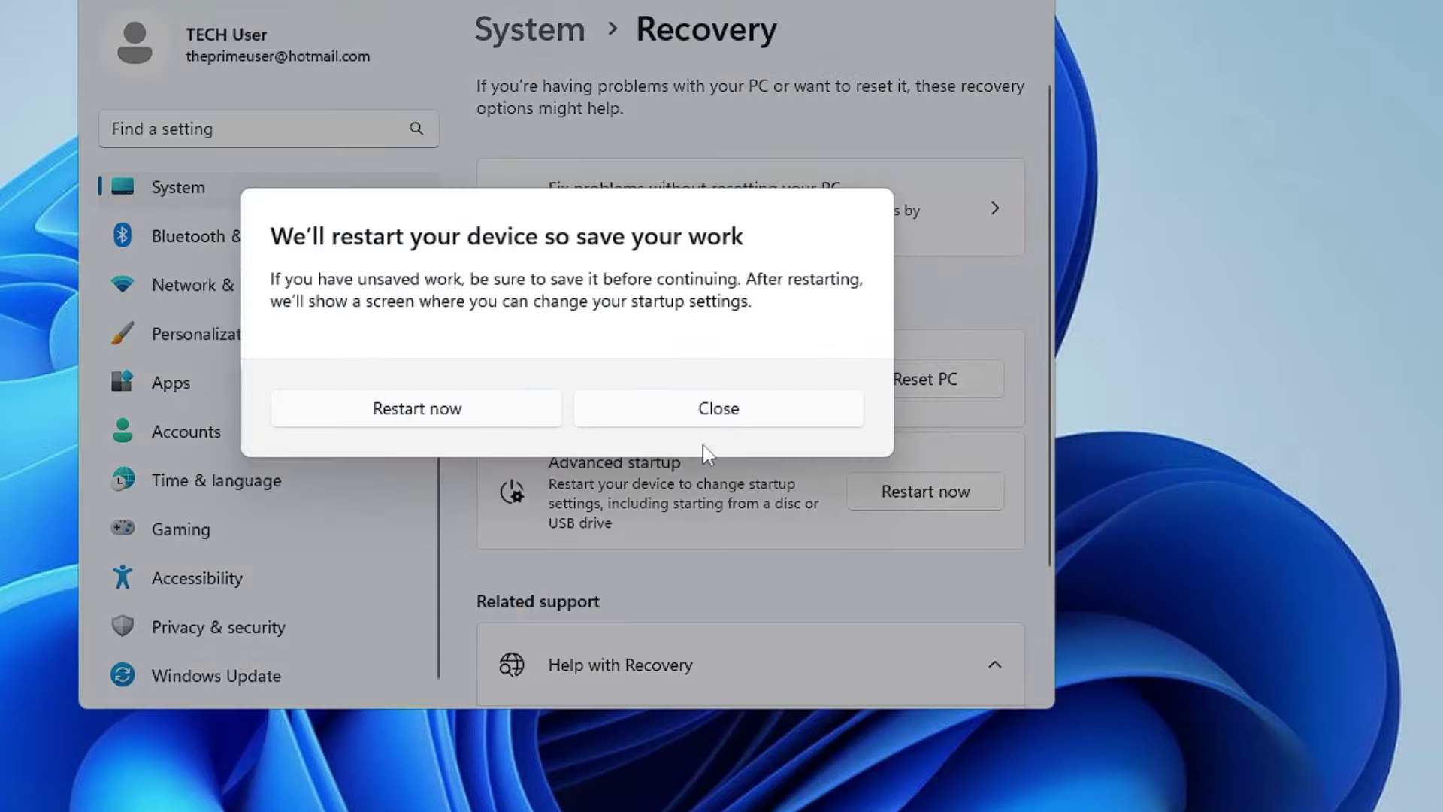
left_click(470, 409)
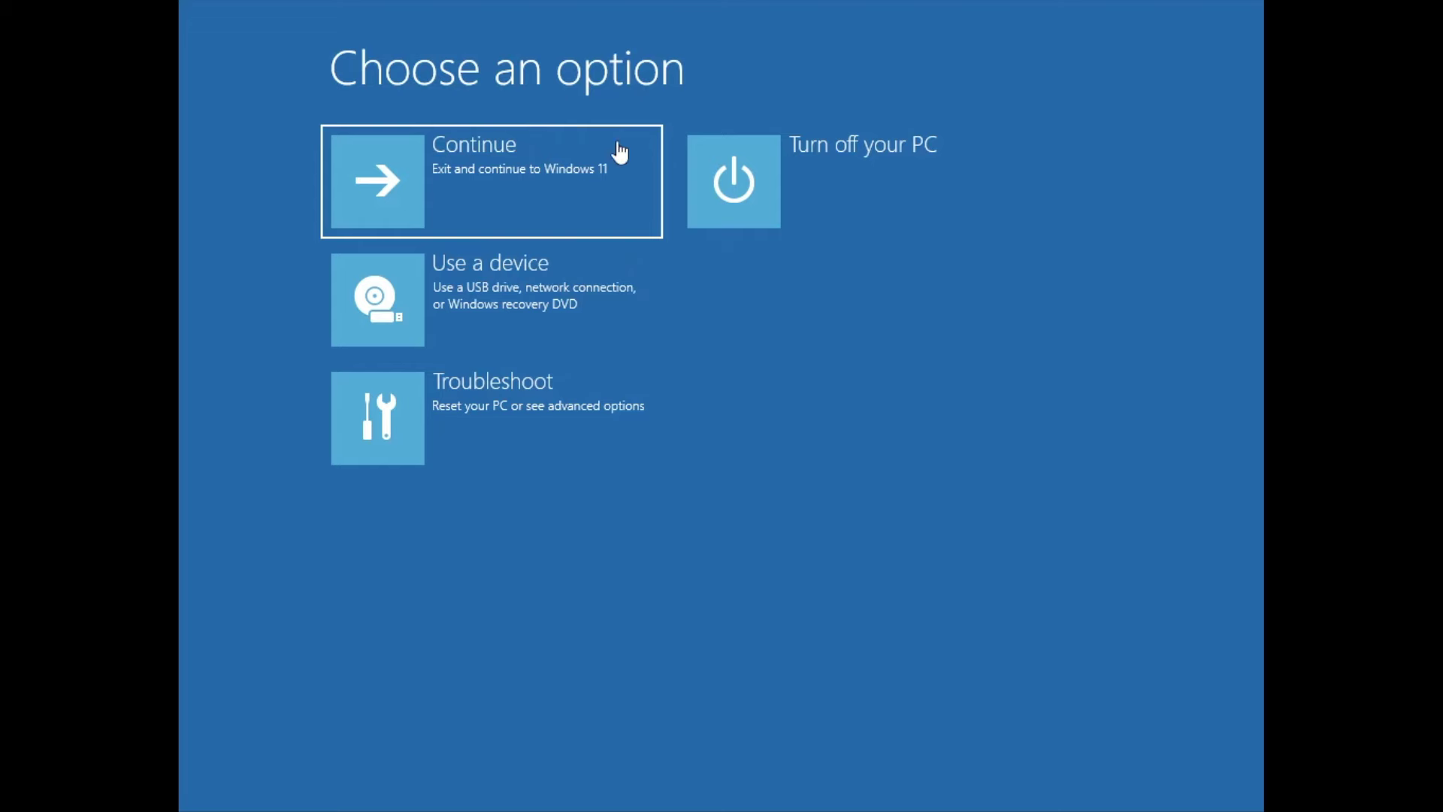
Step: Launch System Image Recovery via Troubleshoot > Advanced options and cancel the no-image-found warning
left_click(534, 409)
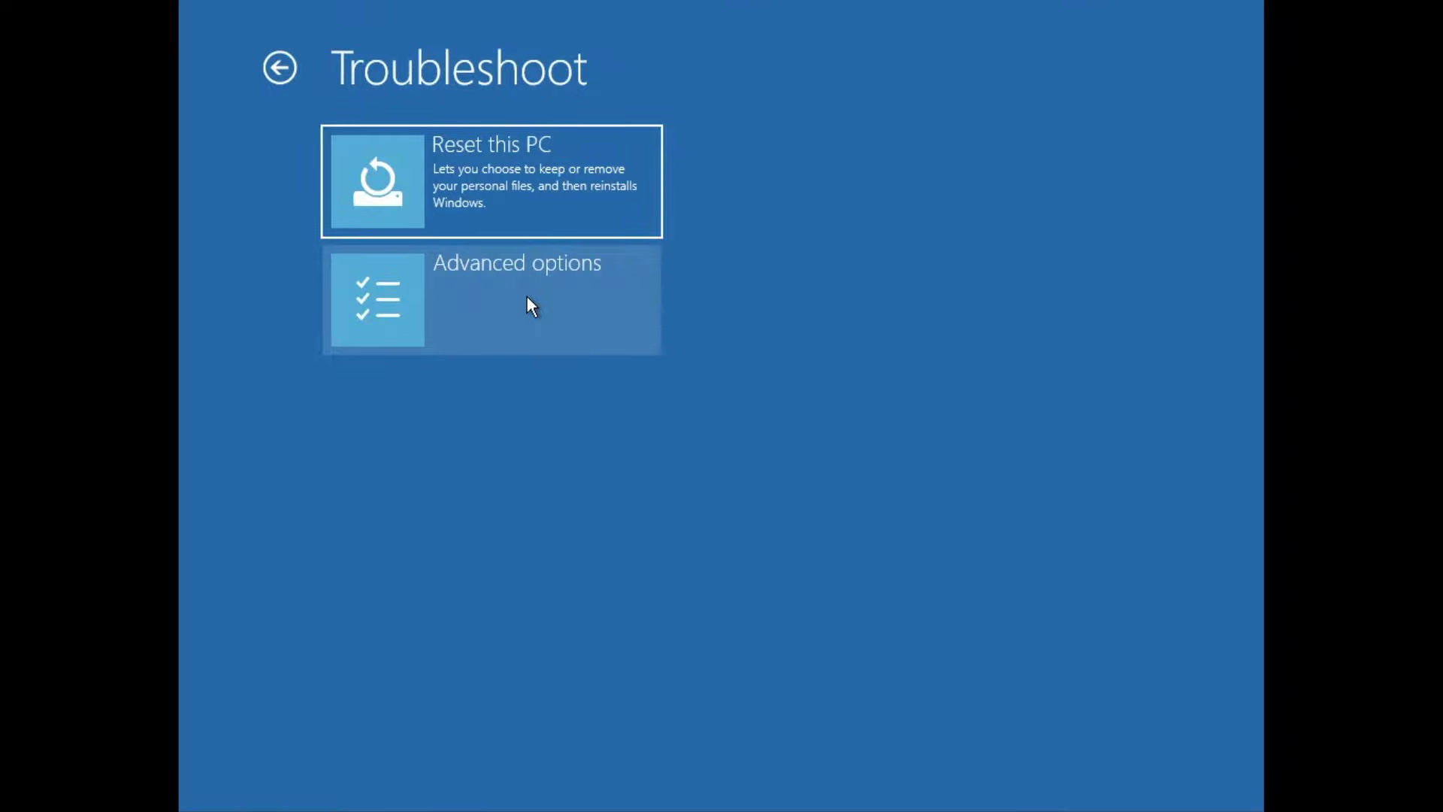
left_click(532, 307)
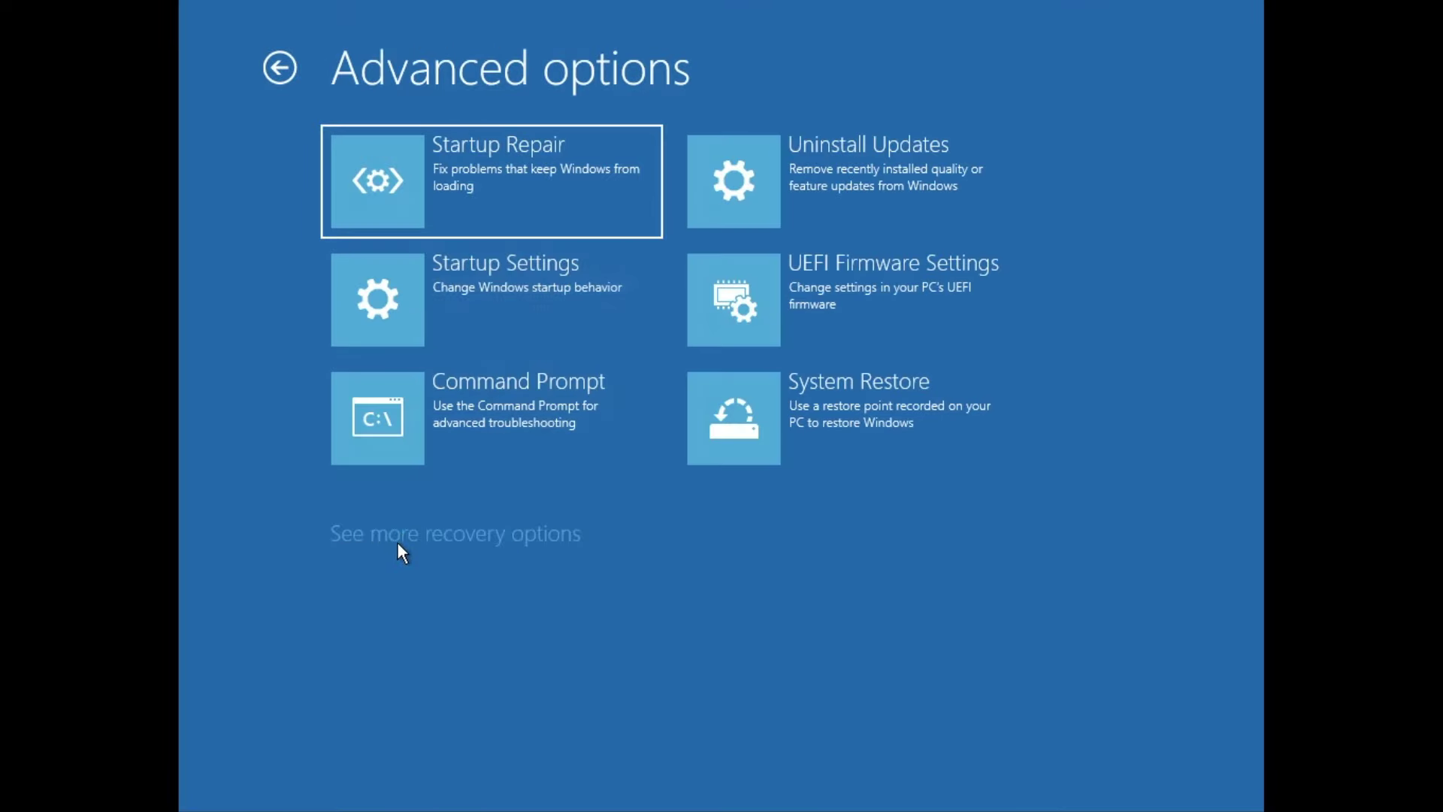
left_click(543, 535)
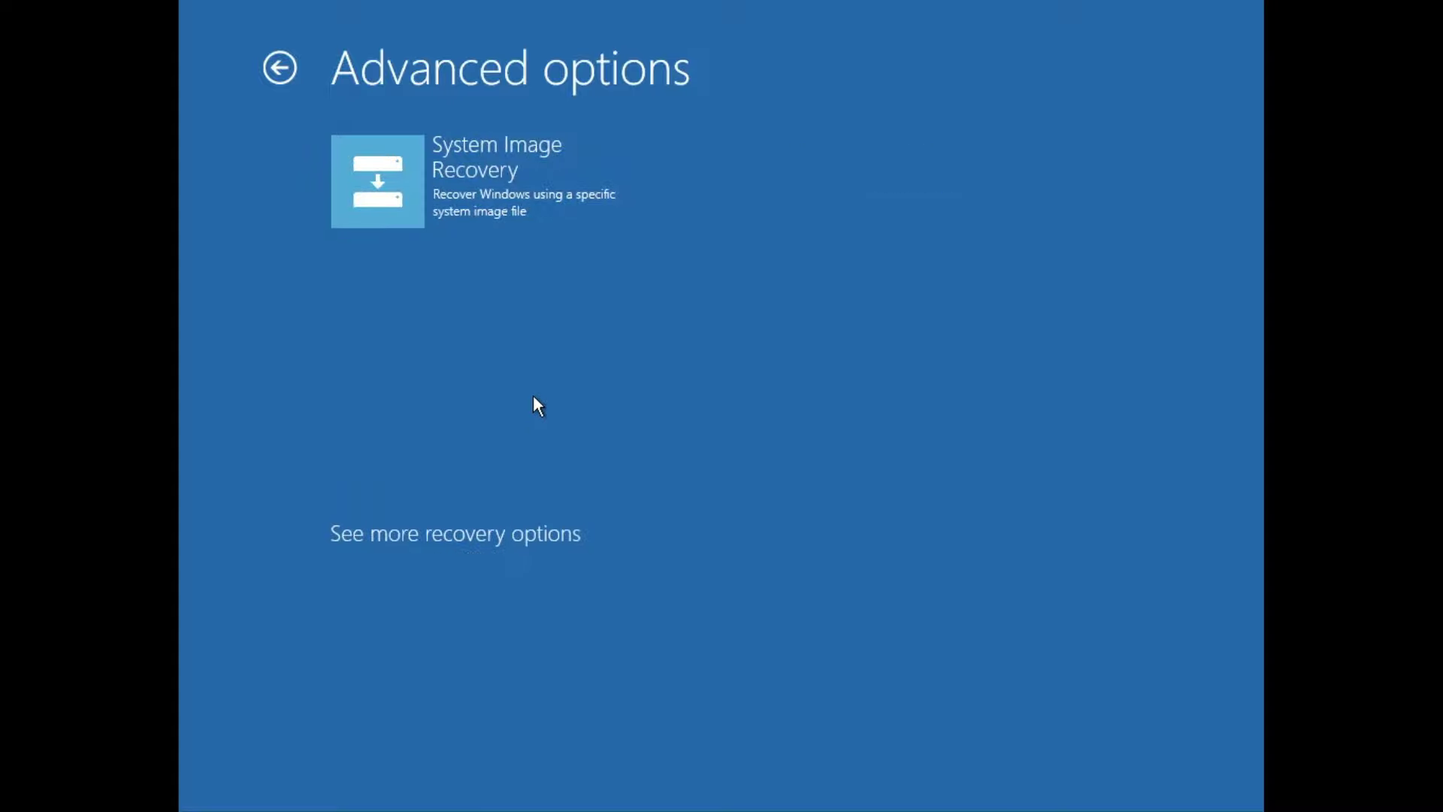
left_click(469, 169)
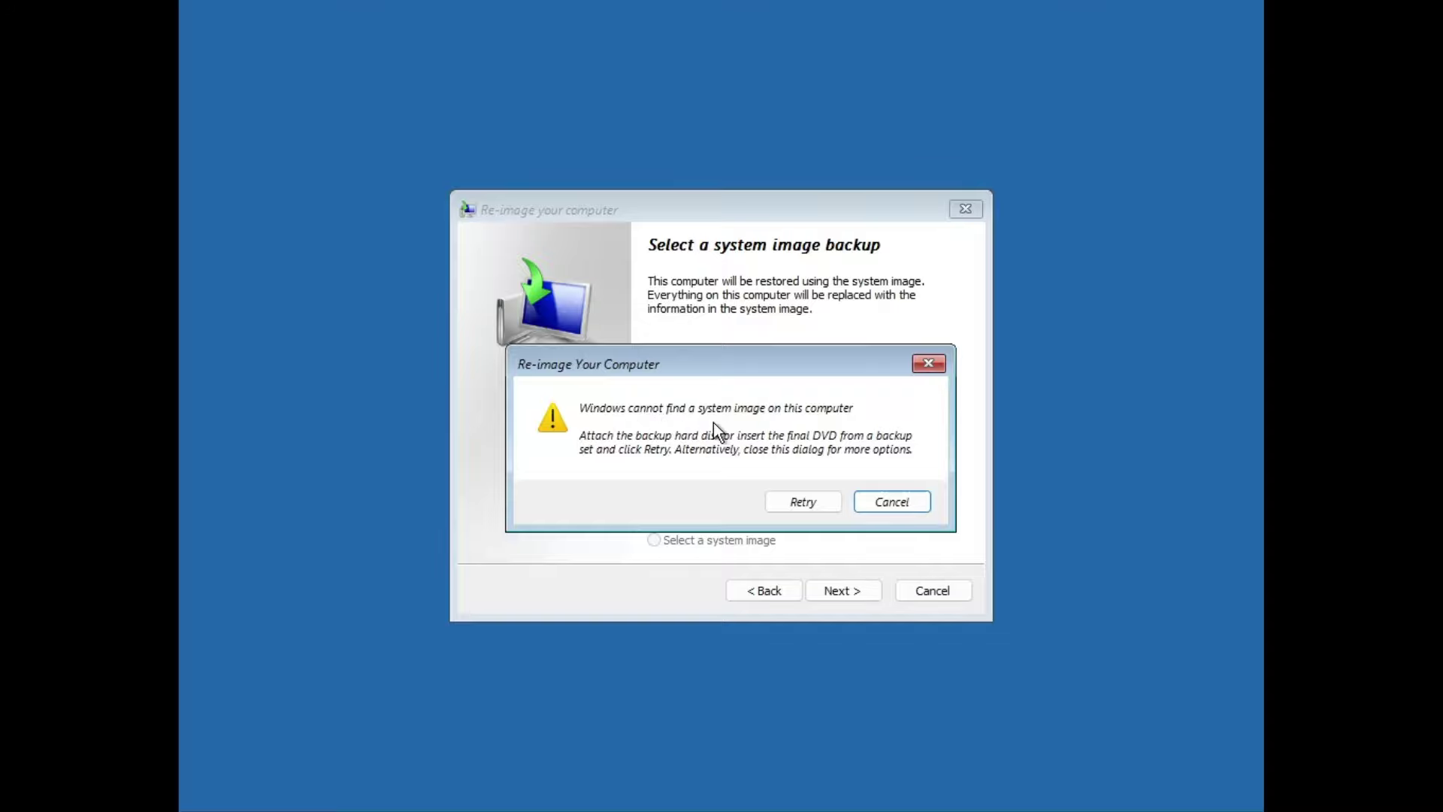
left_click(878, 500)
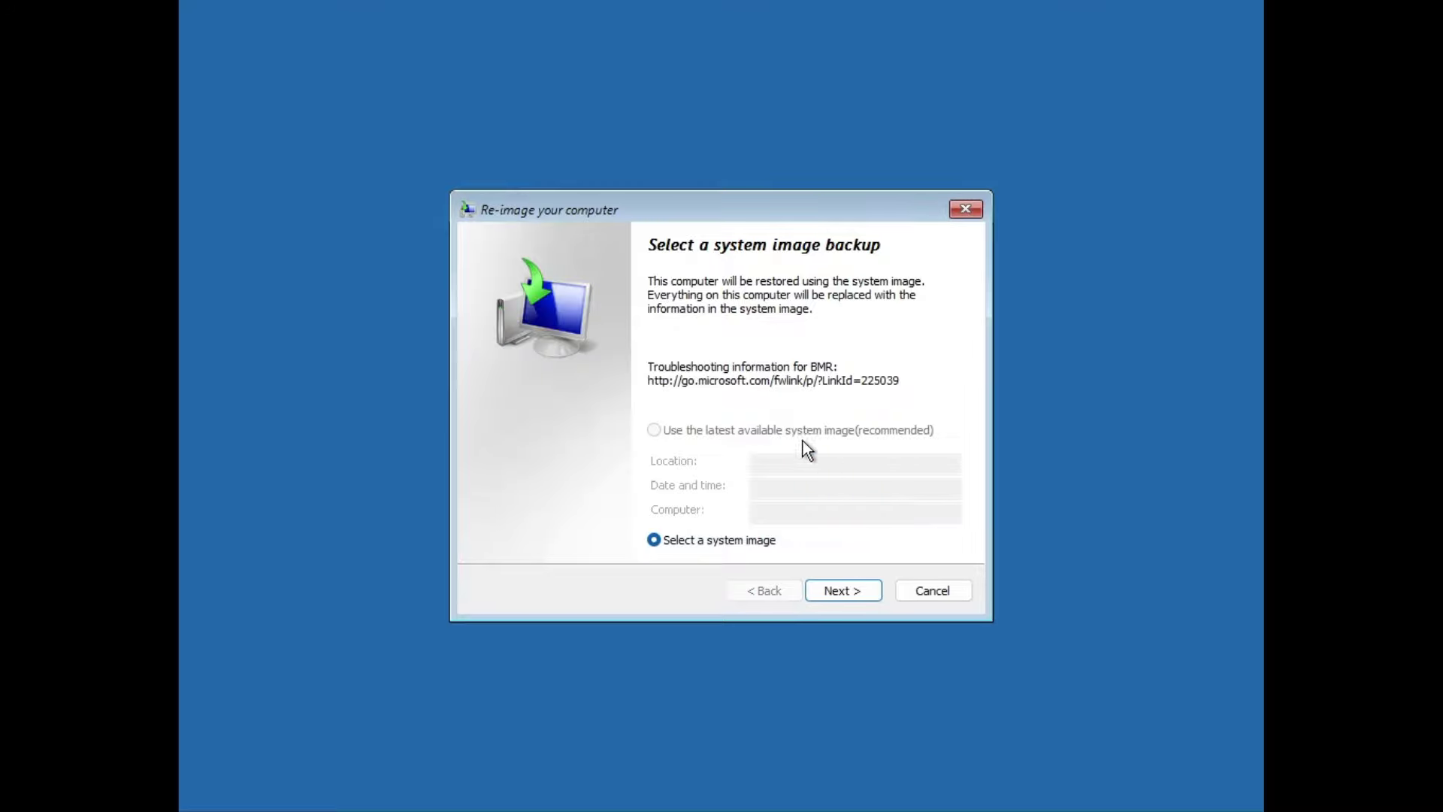